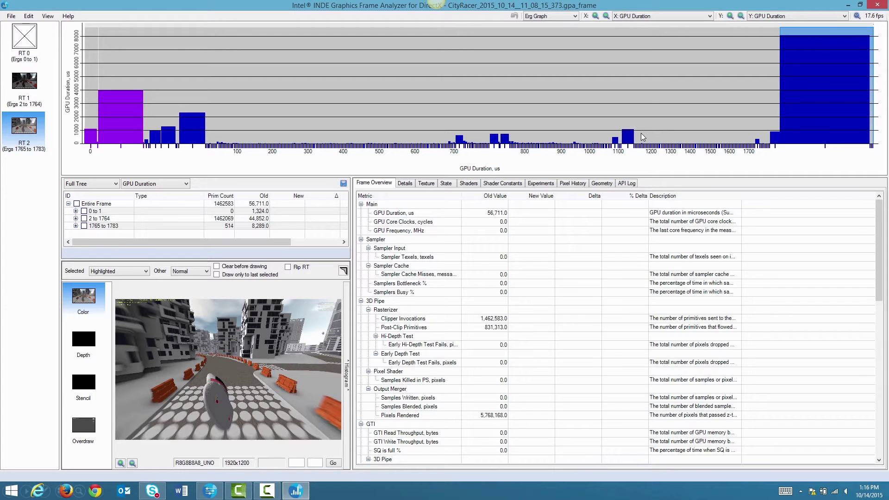
Step: Set the erg graph's Y-axis metric to Primitive Count
mouse_move(642, 137)
click(212, 344)
click(648, 17)
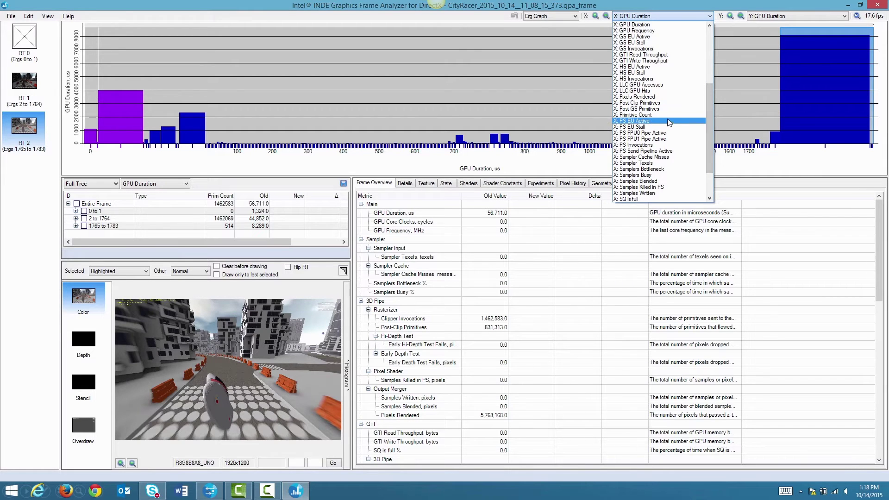
click(783, 16)
click(783, 17)
click(770, 115)
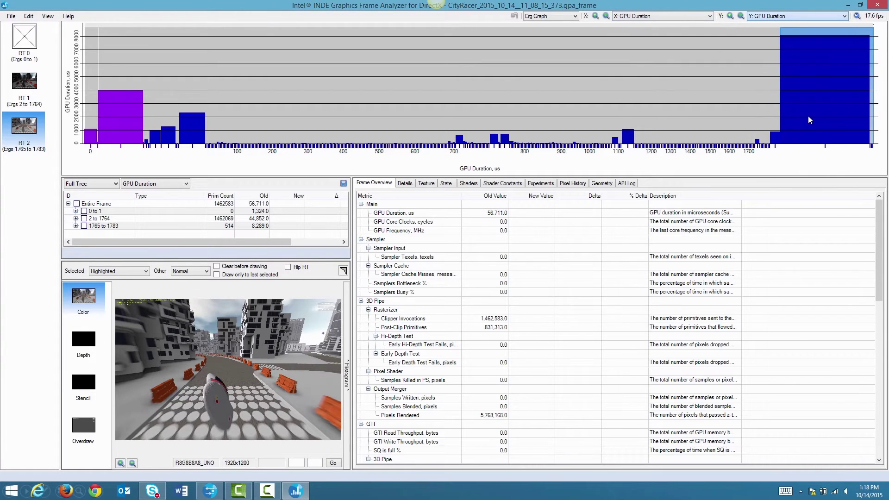
Step: Set the erg graph's X-axis metric to Constant - no metric and select the erg at the tallest spike
click(637, 16)
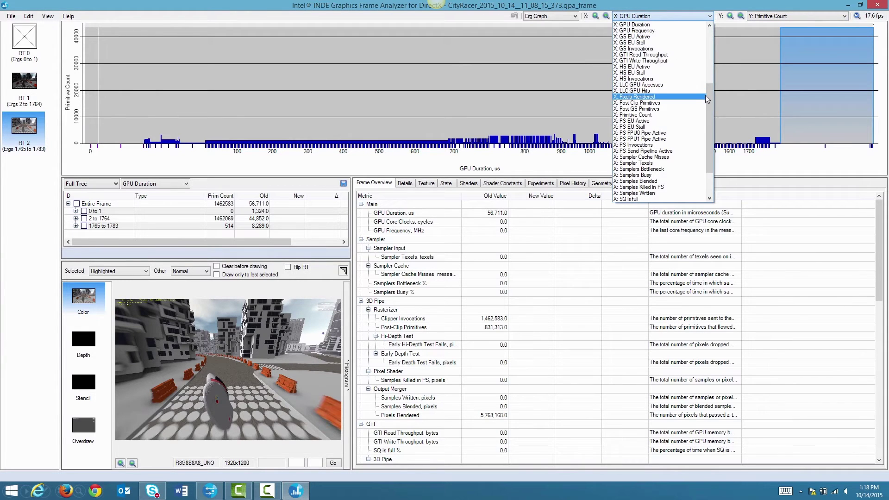
click(712, 27)
click(648, 25)
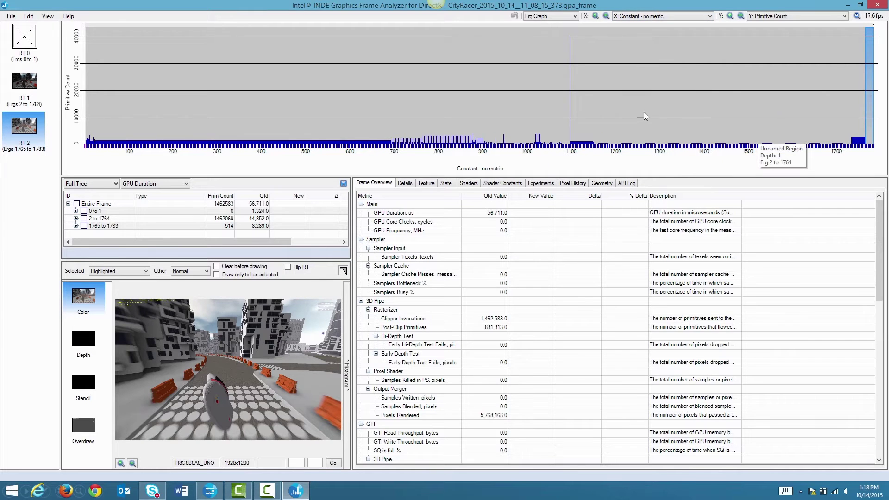
click(571, 56)
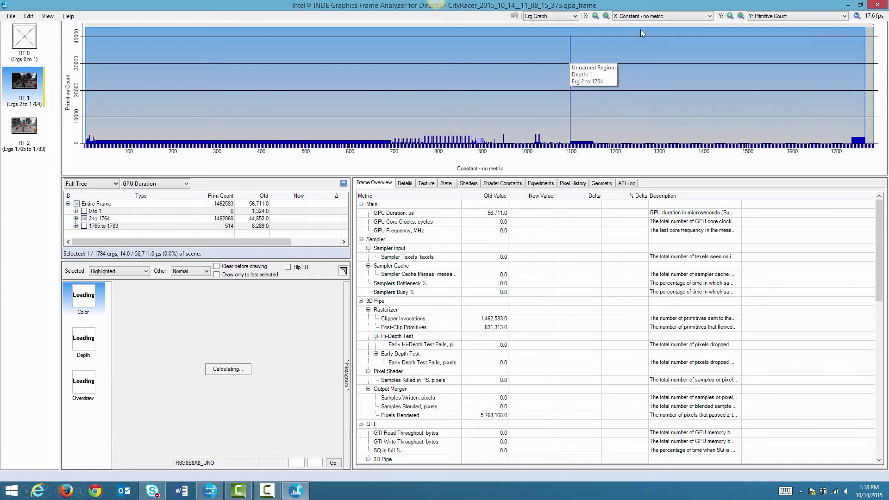
Step: Set both the X-axis and Y-axis metrics of the erg graph to GPU Duration
click(668, 17)
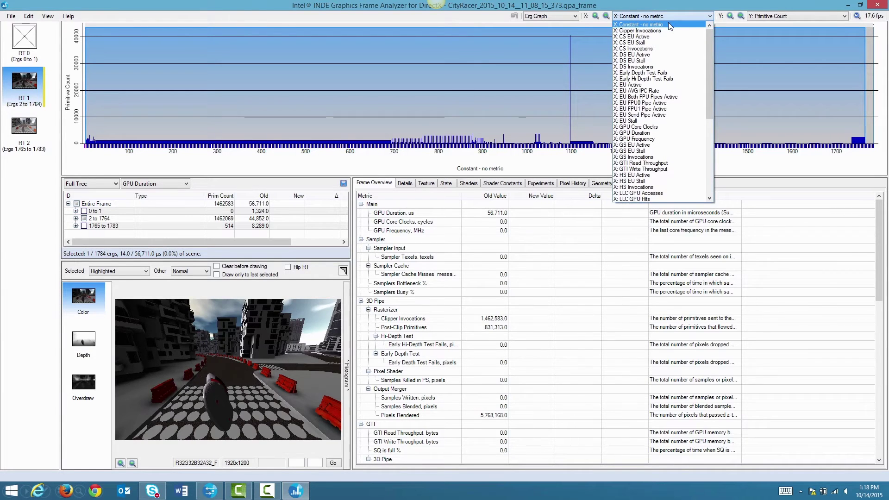
click(660, 134)
click(776, 18)
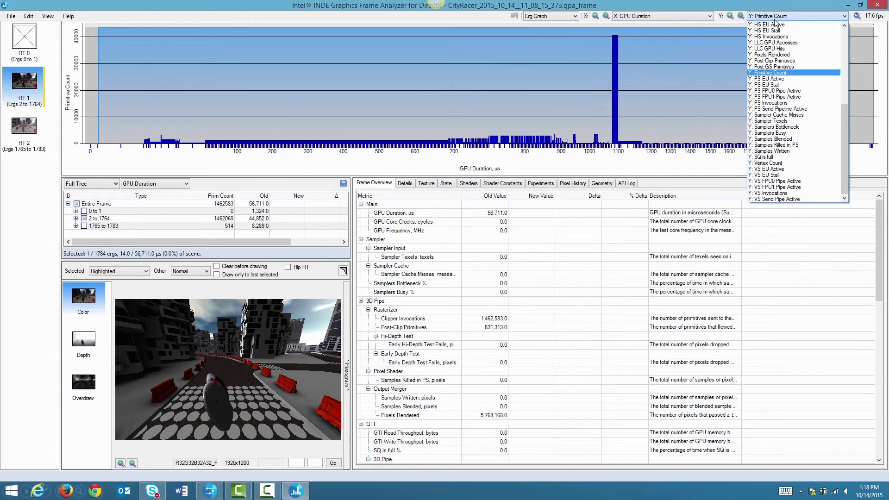
scroll(786, 74, up, 4)
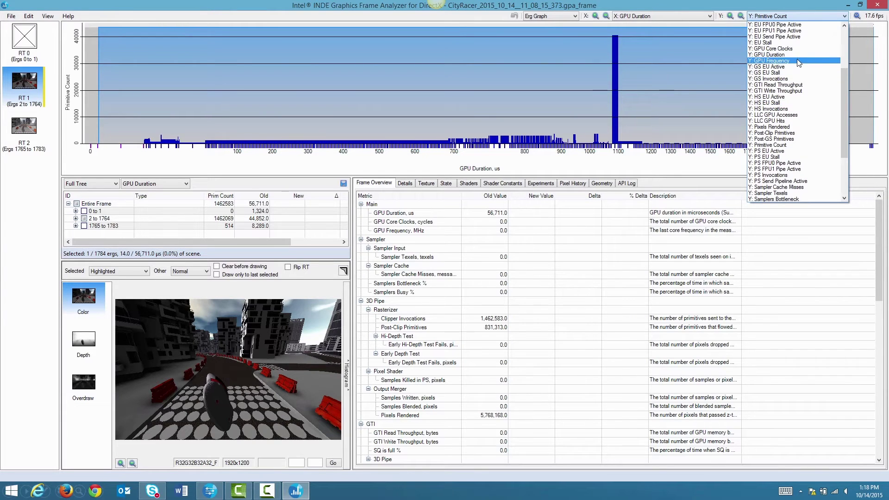
click(797, 55)
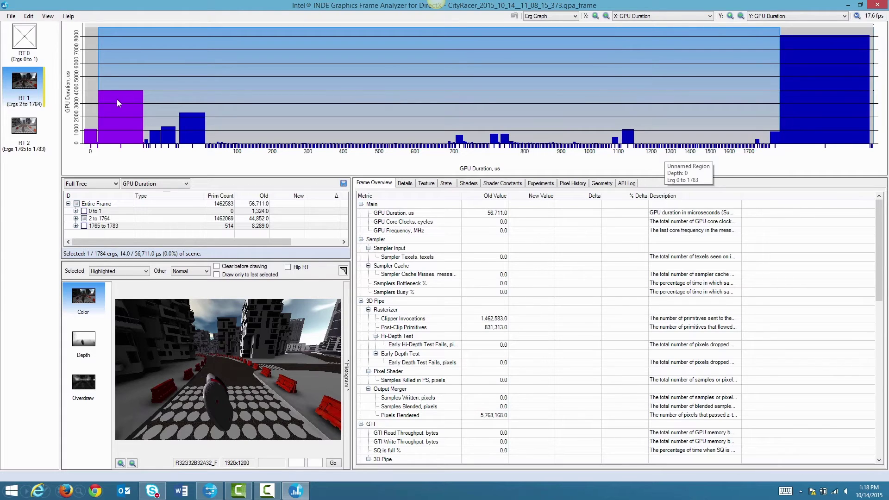
Step: Inspect erg 1765 and the tall erg just past 1100, then select the range of ergs at the end of RT 1
mouse_move(118, 103)
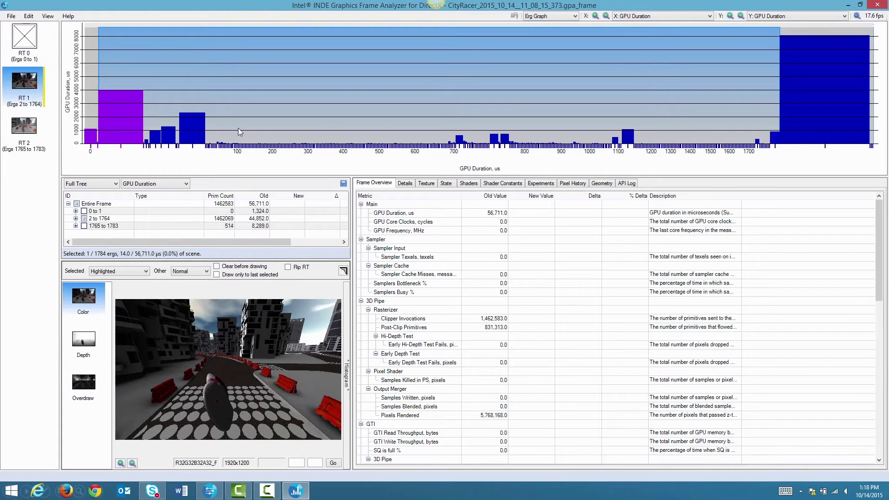
click(801, 88)
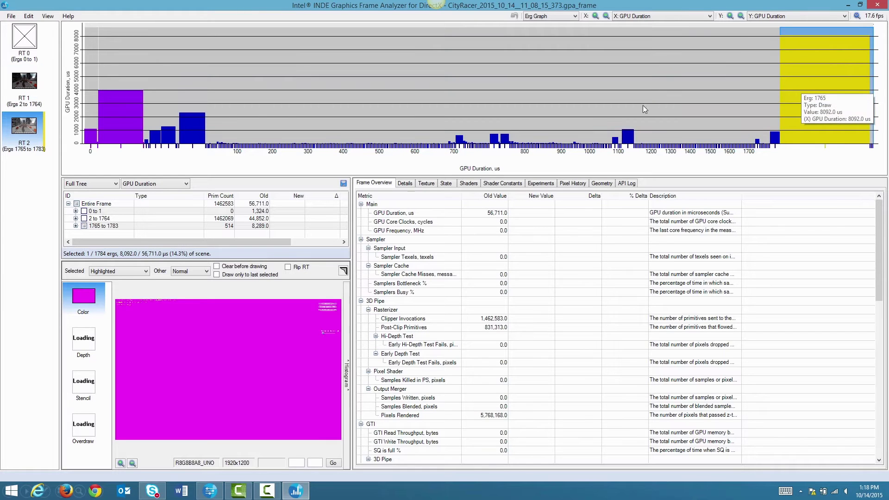
click(628, 137)
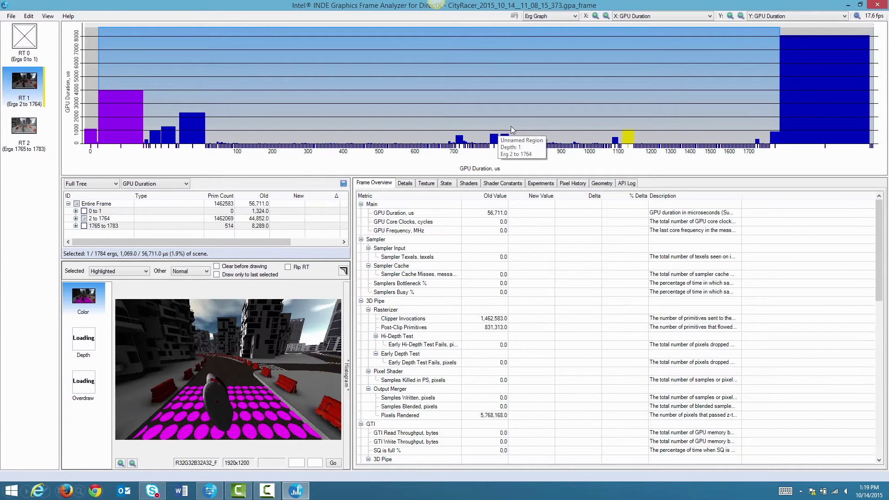
drag(778, 133, 729, 130)
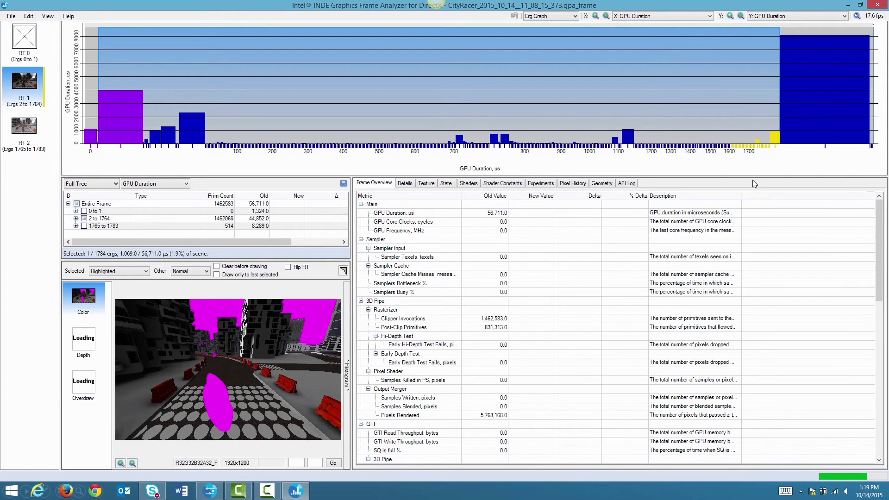
Step: Deselect all ergs, select the range around erg 1100 in the graph, and clear that selection
click(29, 18)
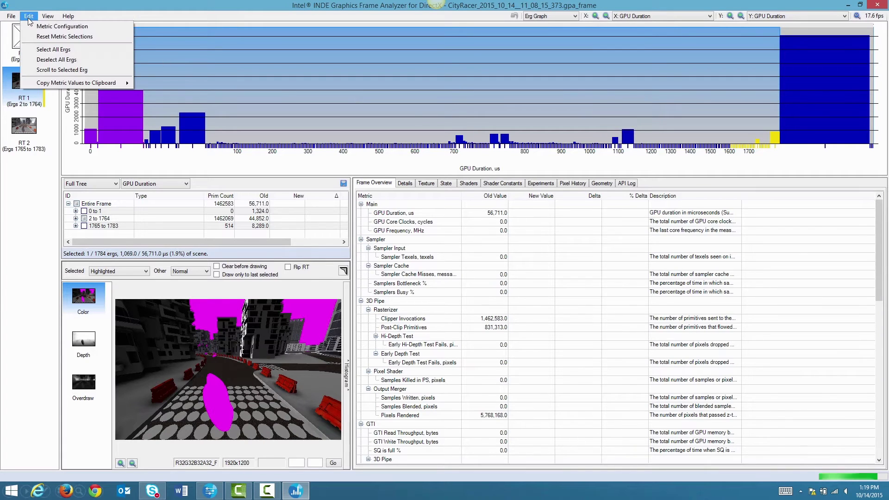
click(66, 63)
drag(604, 141, 663, 141)
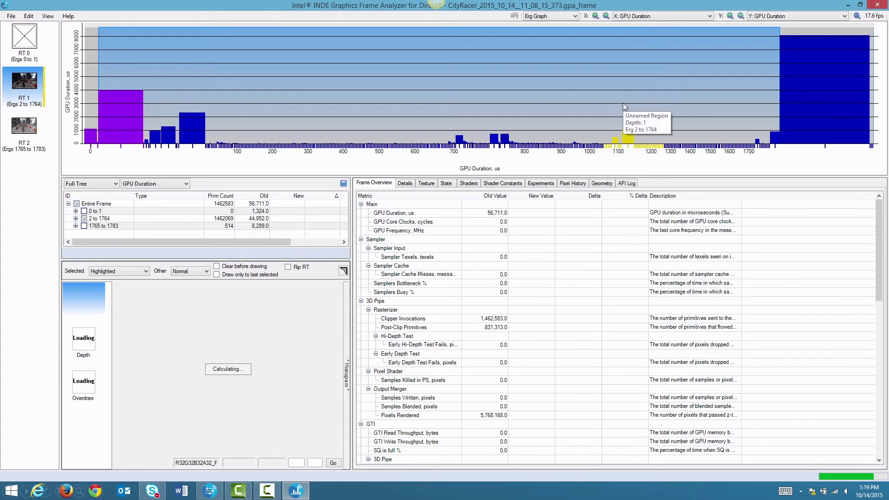
click(567, 158)
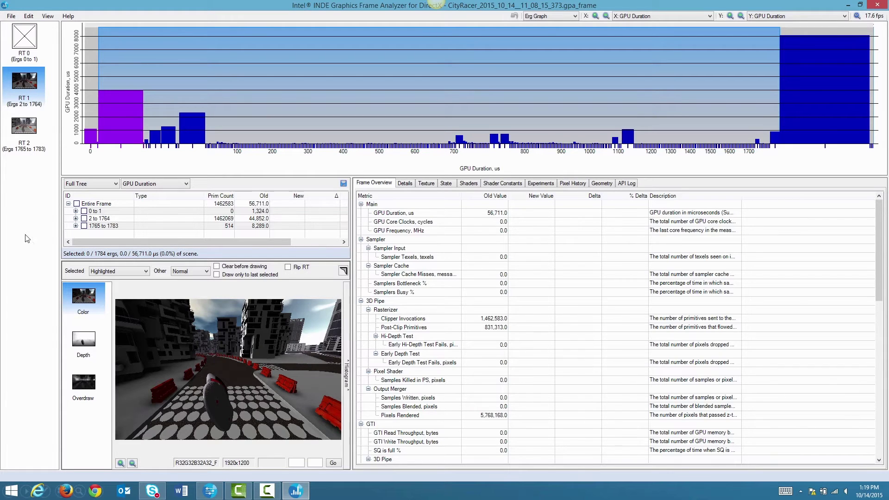
Step: View render target RT 0, then select all ergs belonging to render target RT 1
click(28, 39)
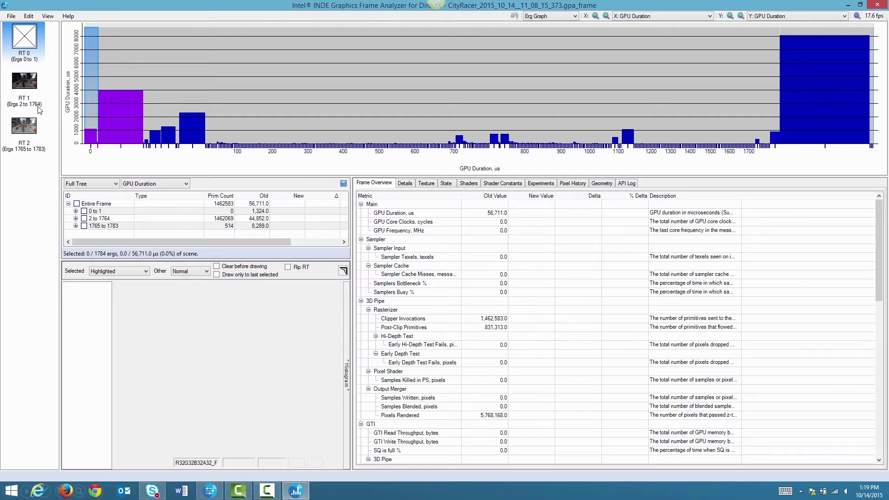
click(27, 84)
right_click(25, 84)
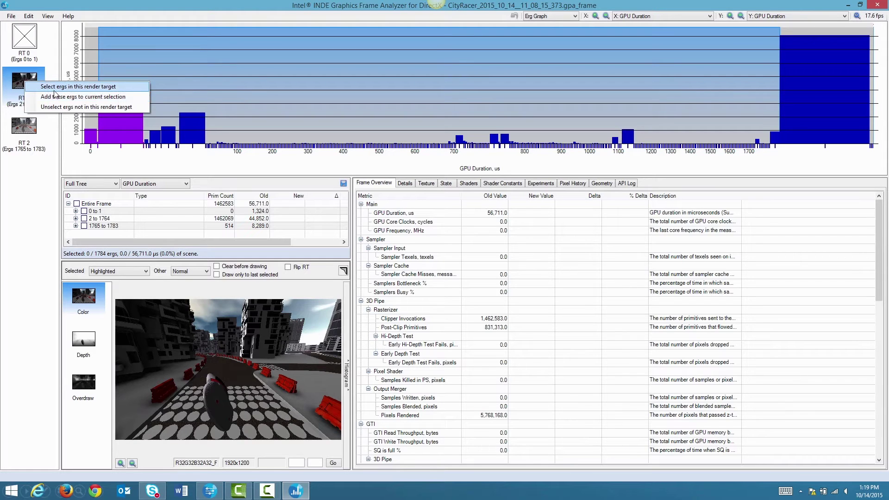
click(53, 88)
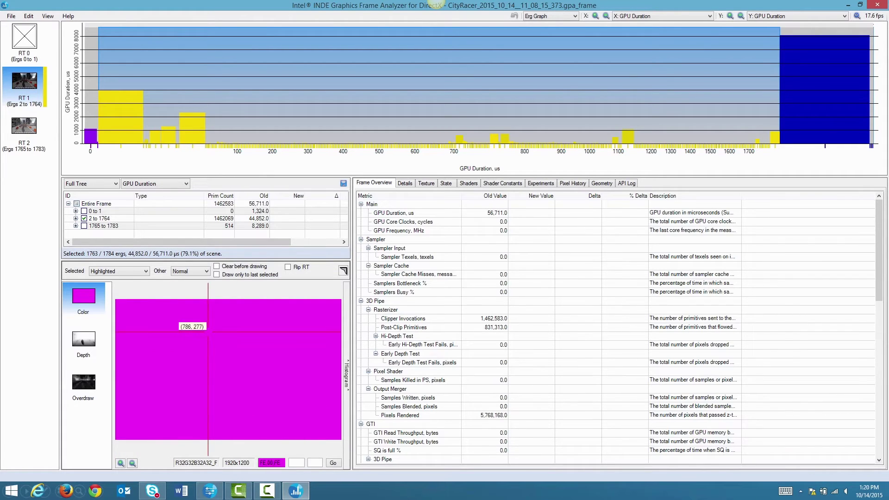
Step: Draw selected ergs as Normal, then select only RT 1's last tall erg and draw it as Highlighted
click(116, 273)
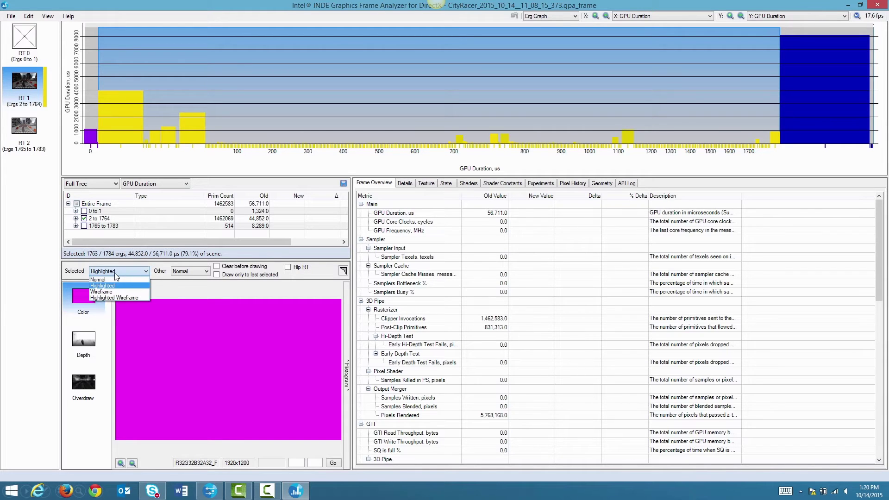
click(98, 279)
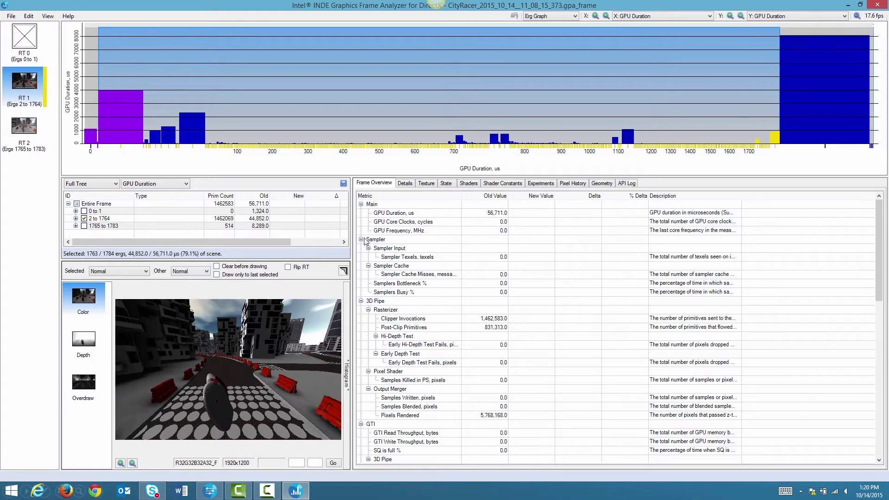
click(774, 140)
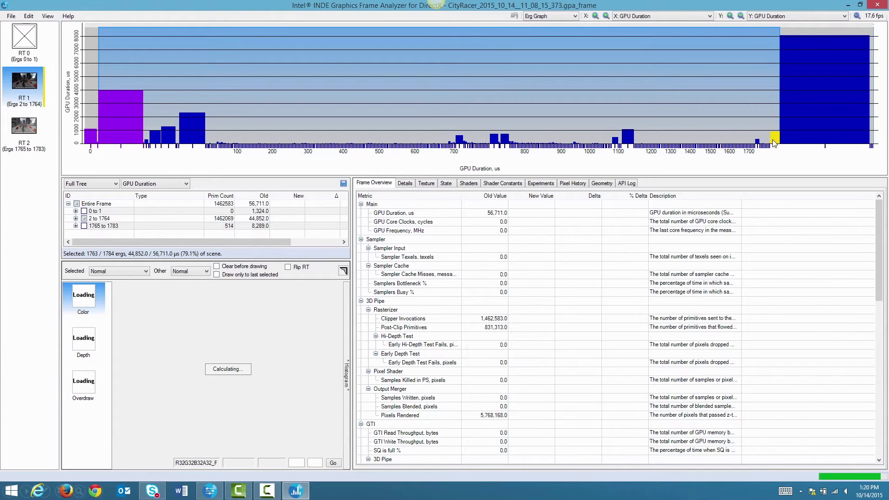
click(118, 273)
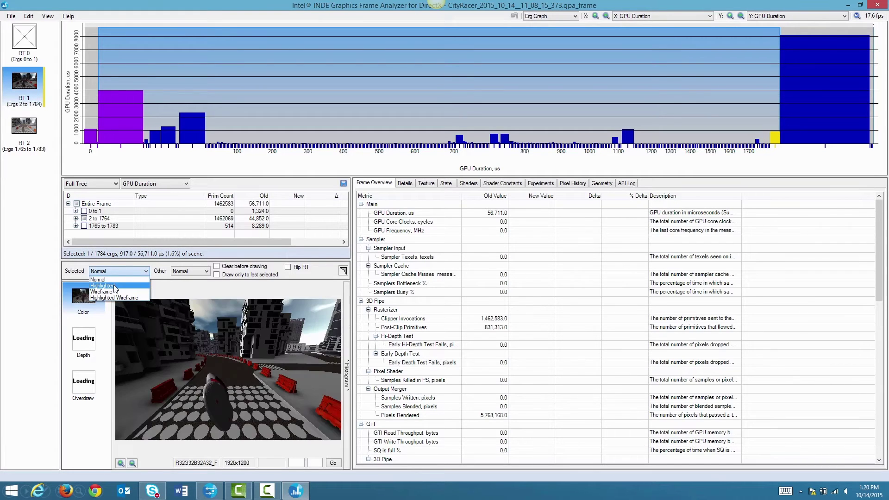
click(114, 286)
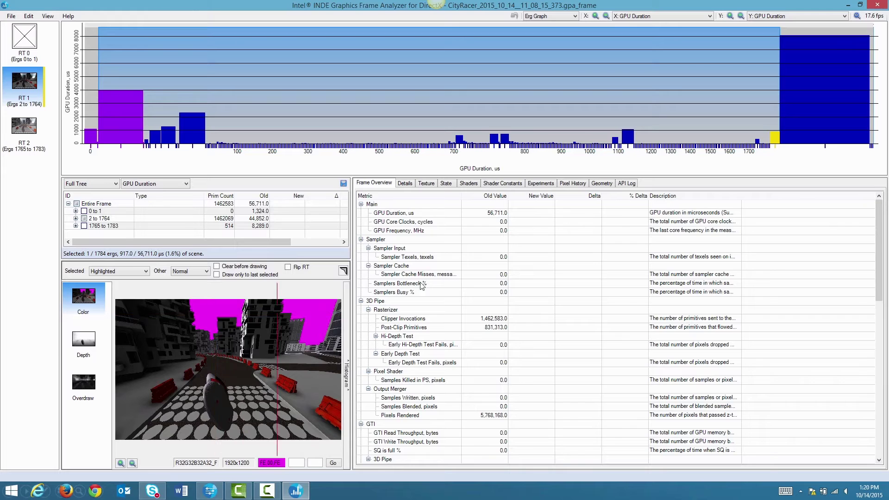
Step: Select the short erg bar just before RT 1's last tall one and draw it as Wireframe, then as Highlighted Wireframe
click(758, 142)
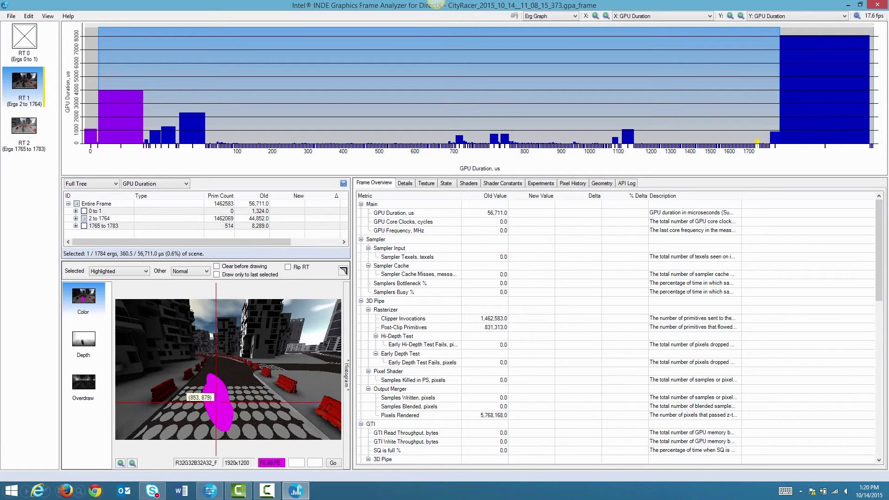
click(142, 272)
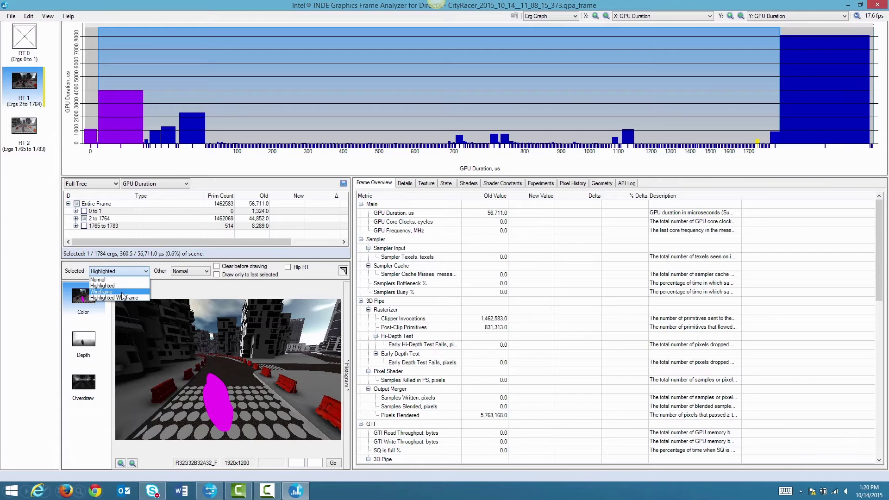
click(123, 292)
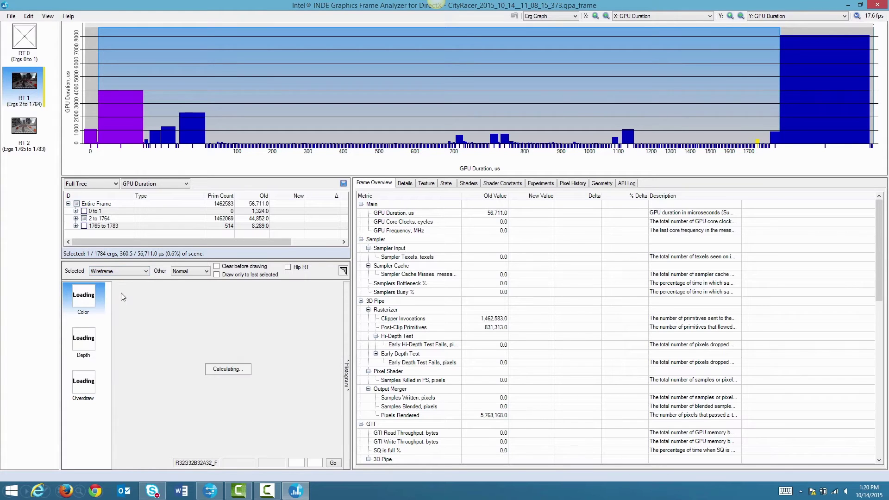
click(146, 272)
click(138, 297)
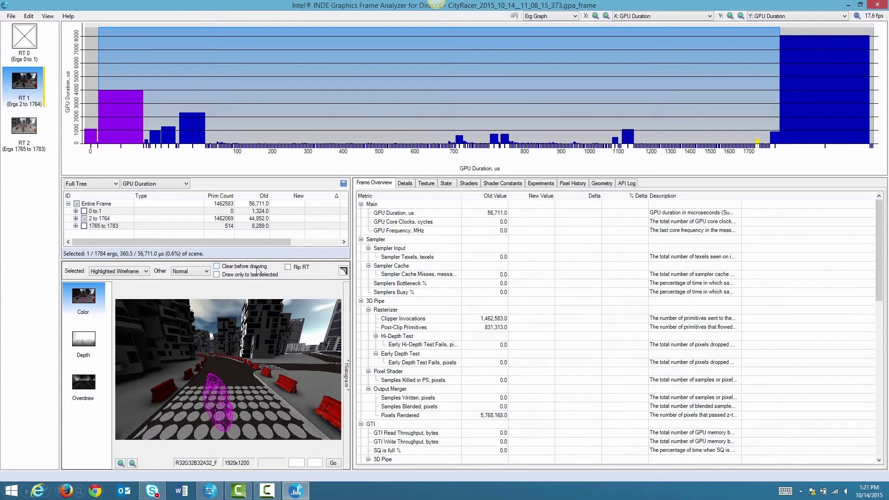
Step: Draw only to the last selected erg with selected ergs as Normal, and select the first of two adjacent tall ergs past 700
click(215, 275)
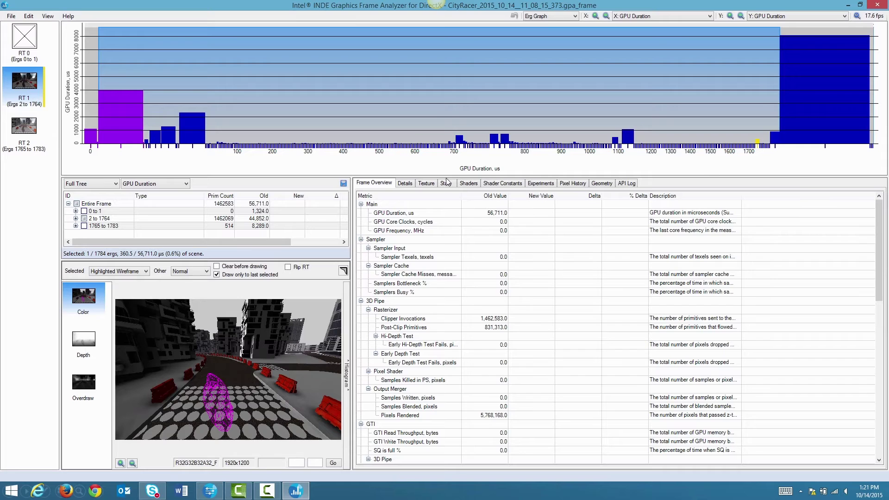
click(127, 272)
click(126, 281)
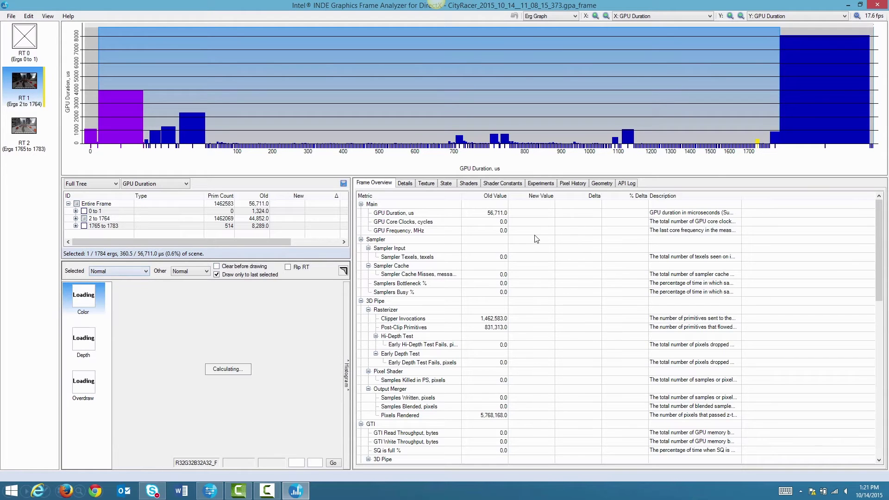
click(493, 138)
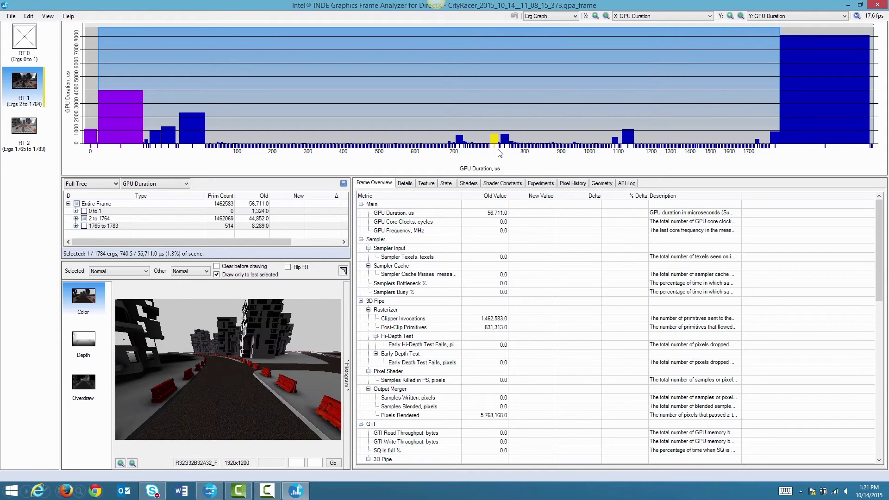
Step: Flip the render target preview and restore its orientation, then view the Depth and Overdraw buffers
click(288, 267)
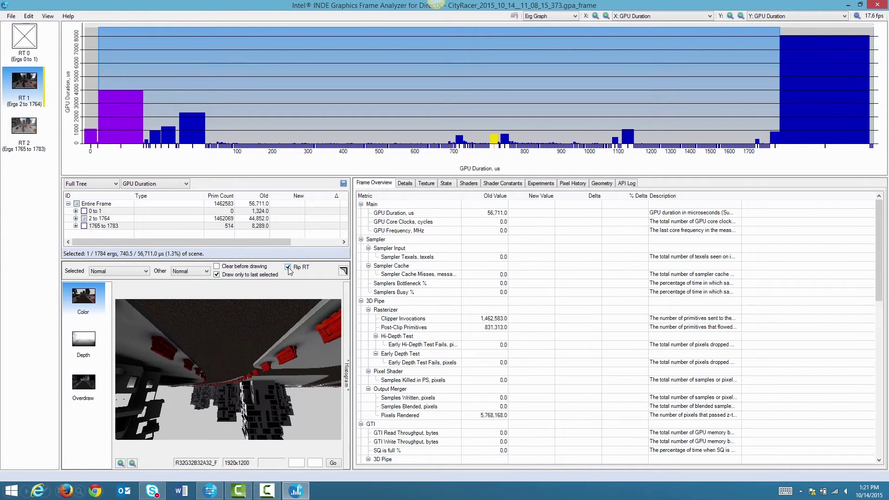
click(288, 267)
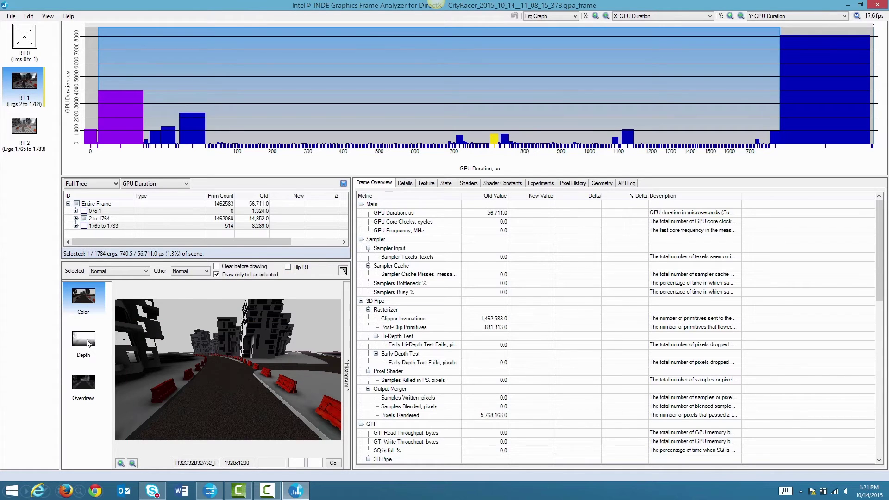
click(84, 341)
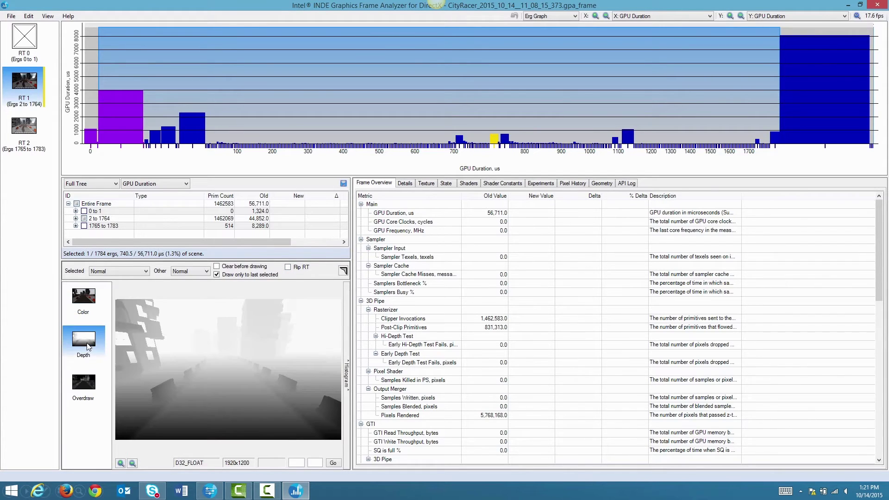
click(89, 387)
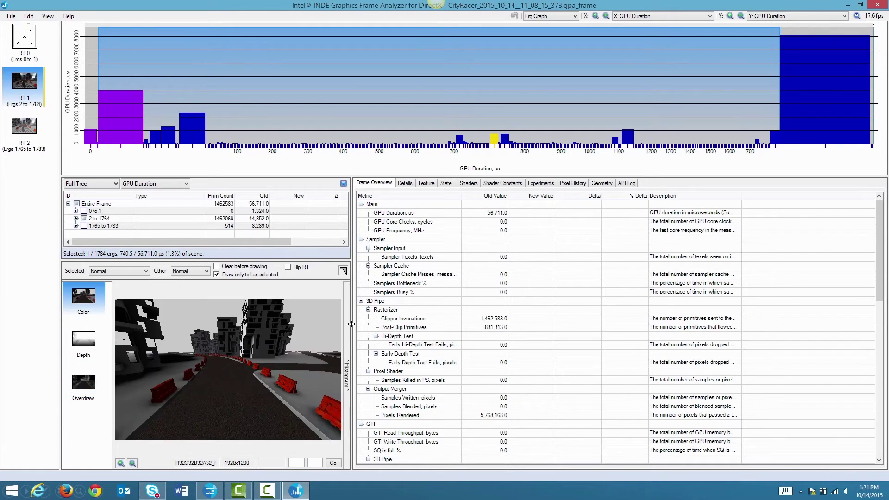
Step: Enlarge the render target preview with its histogram expanded, and narrow the RGB histogram range to about 35–106
click(343, 271)
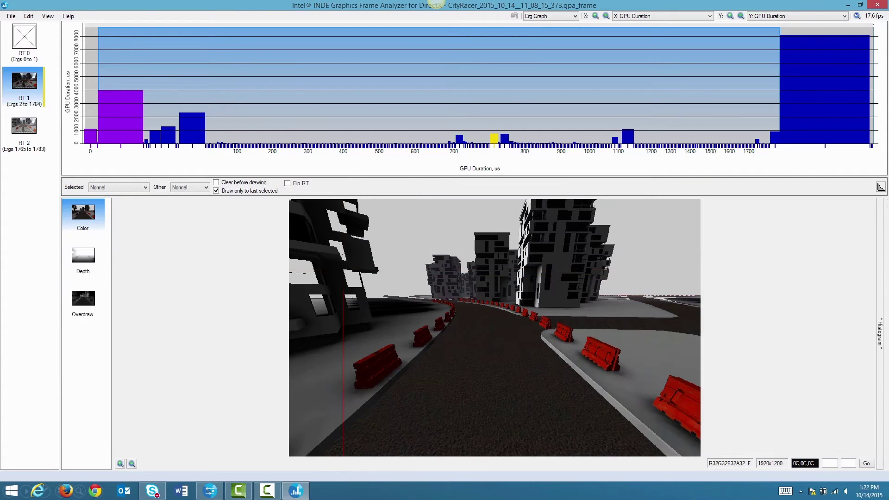
drag(881, 325, 508, 331)
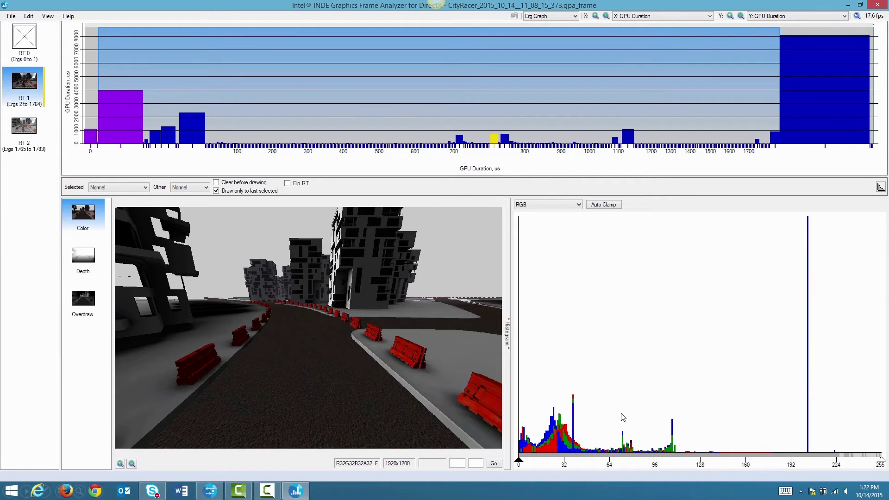
drag(519, 463, 569, 463)
drag(882, 461, 669, 458)
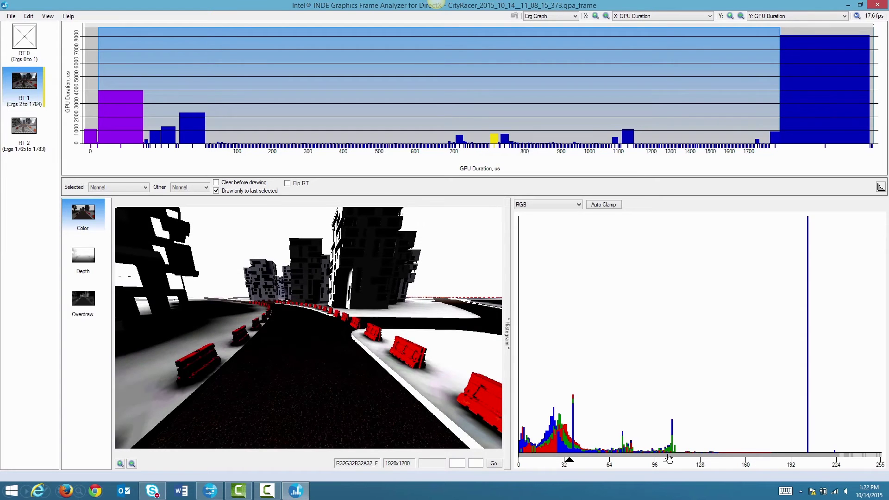
Step: Auto clamp the histogram range and return the render target preview to its normal size
click(601, 204)
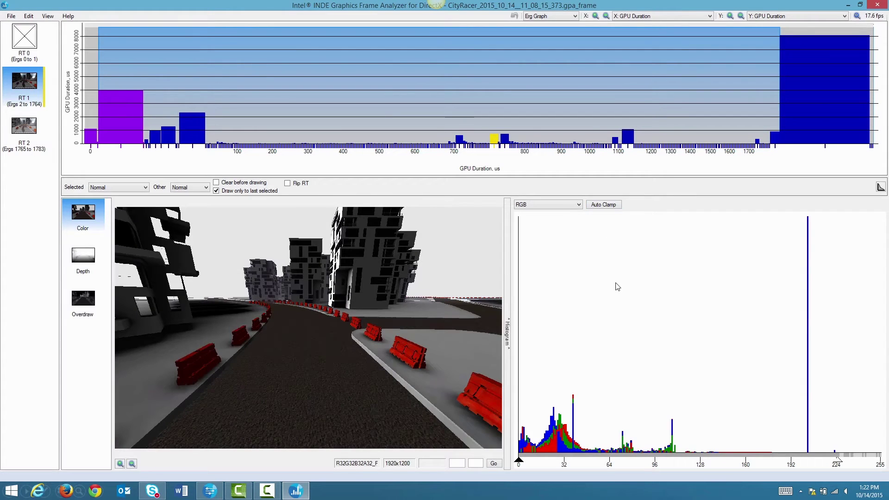
double_click(327, 237)
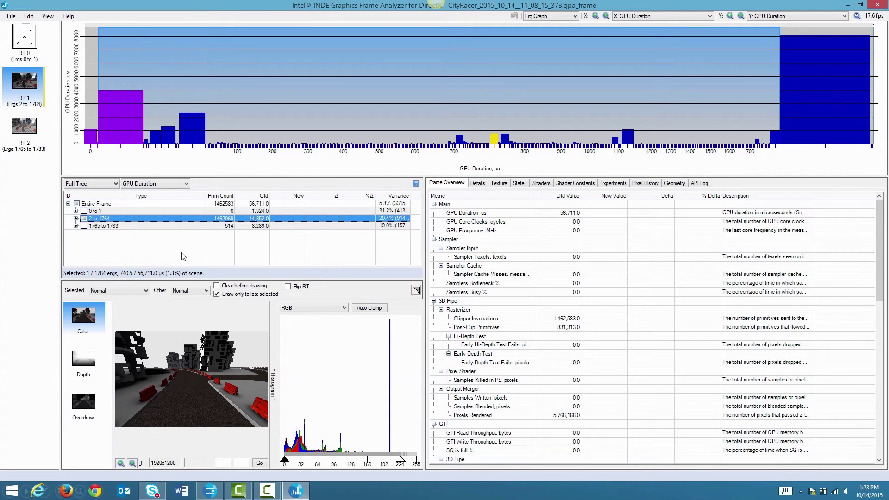
Step: Try the Regions Only and Ergs groupings of the erg list, and return it to Full Tree
click(110, 186)
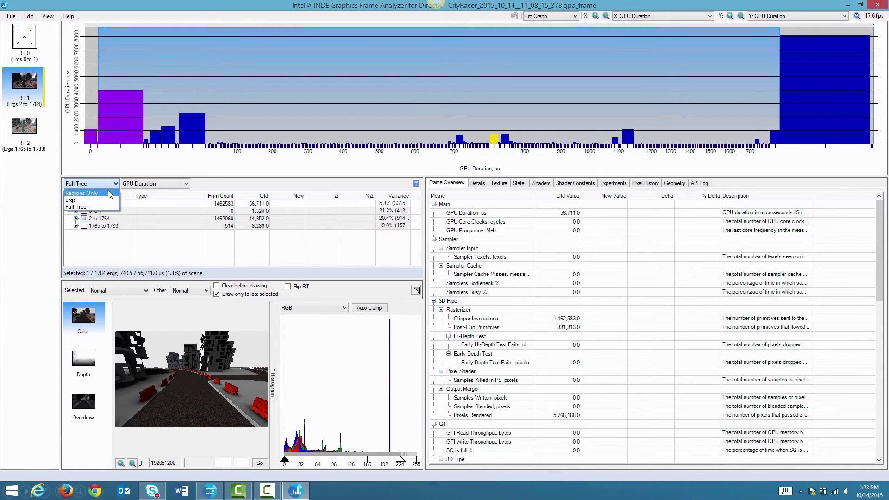
click(110, 193)
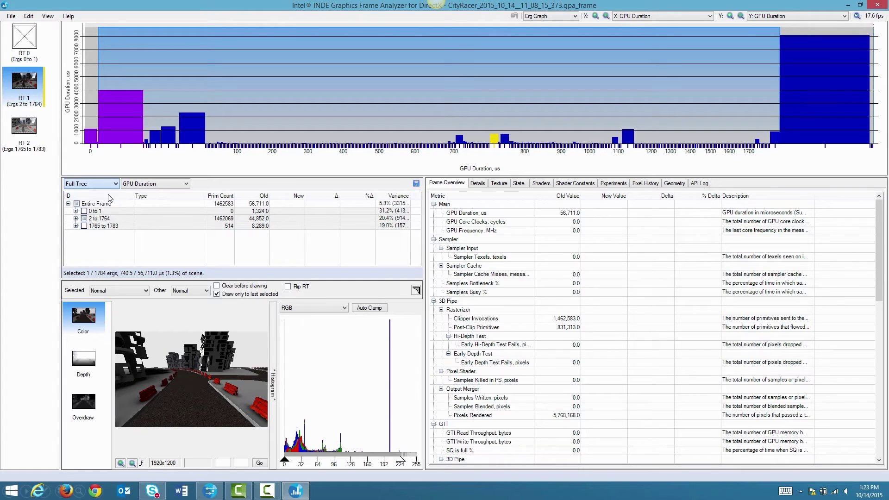
click(111, 184)
click(98, 201)
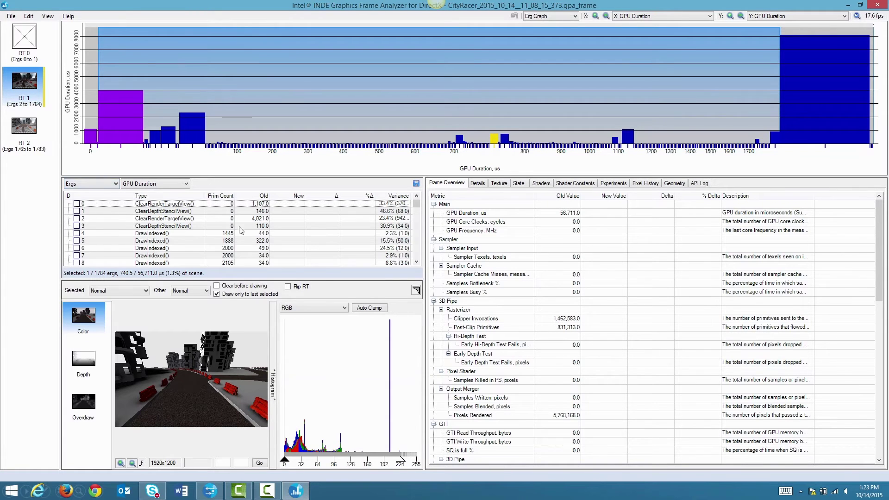
click(111, 184)
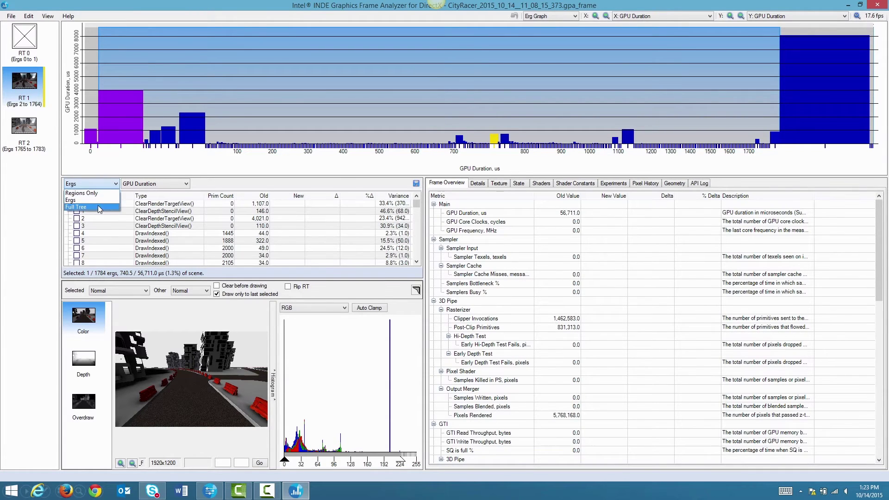
click(98, 207)
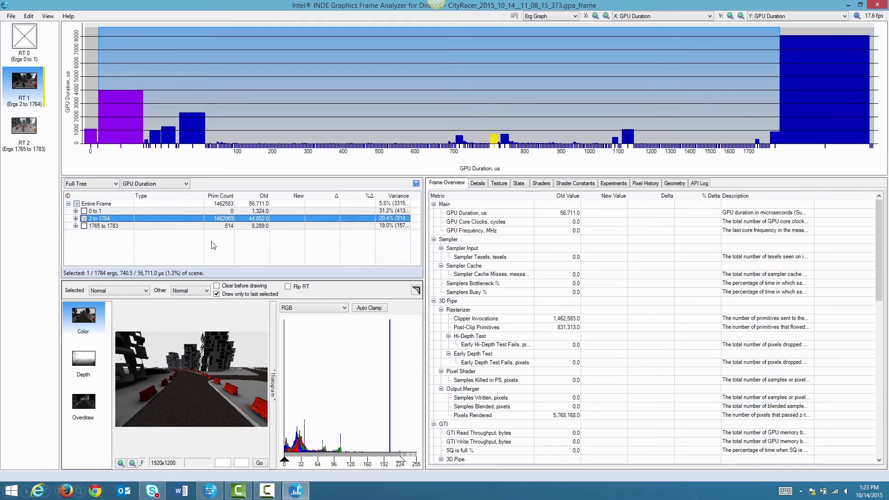
Step: Expand the 2 to 1764 region in the erg tree to list its individual ergs
click(76, 221)
mouse_move(417, 207)
mouse_down()
mouse_move(420, 219)
mouse_move(418, 206)
mouse_up()
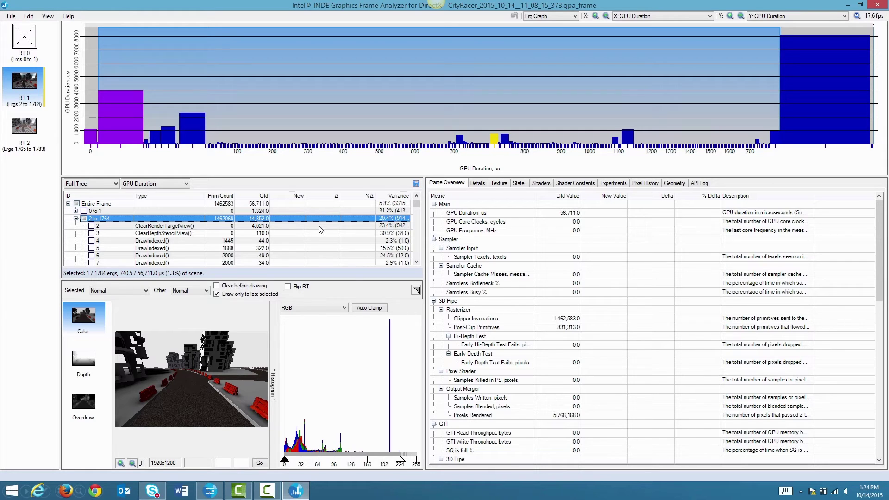
Step: Display the EU Active metric for the ergs in the tree, and switch it back to GPU Duration
click(185, 183)
click(153, 192)
click(160, 186)
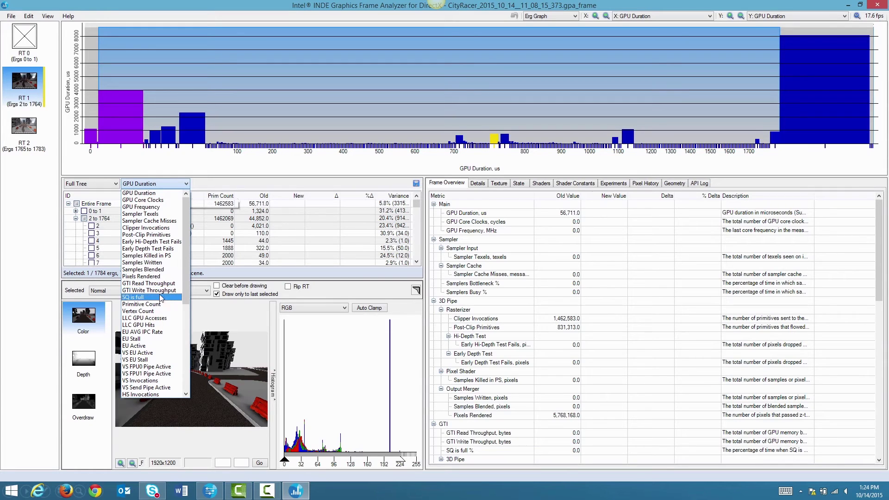
drag(185, 250, 192, 281)
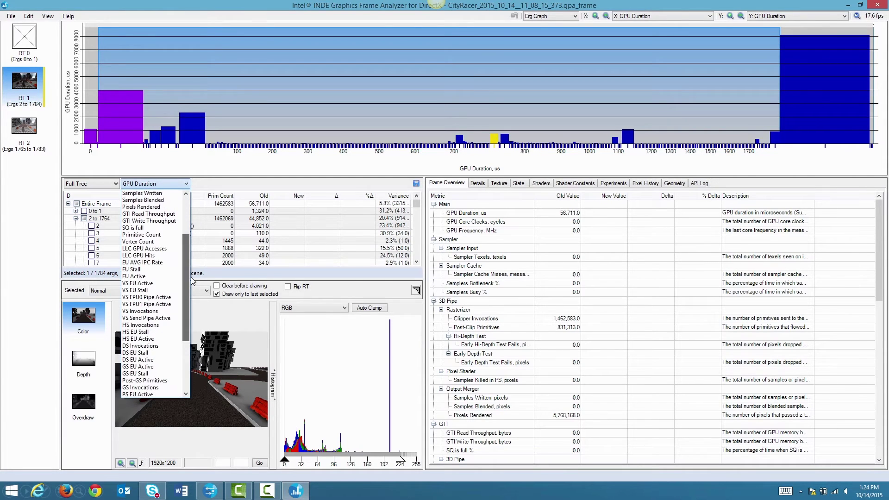
click(139, 276)
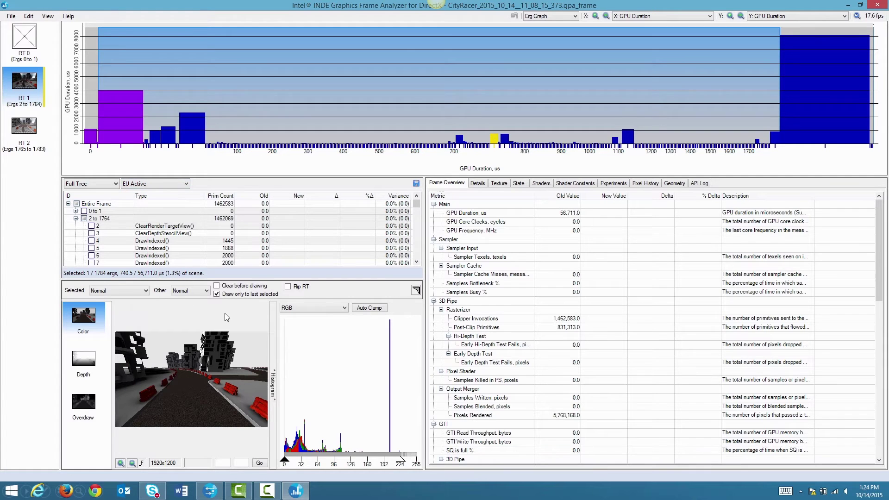
mouse_move(417, 205)
mouse_down()
mouse_move(417, 258)
mouse_move(416, 203)
mouse_up()
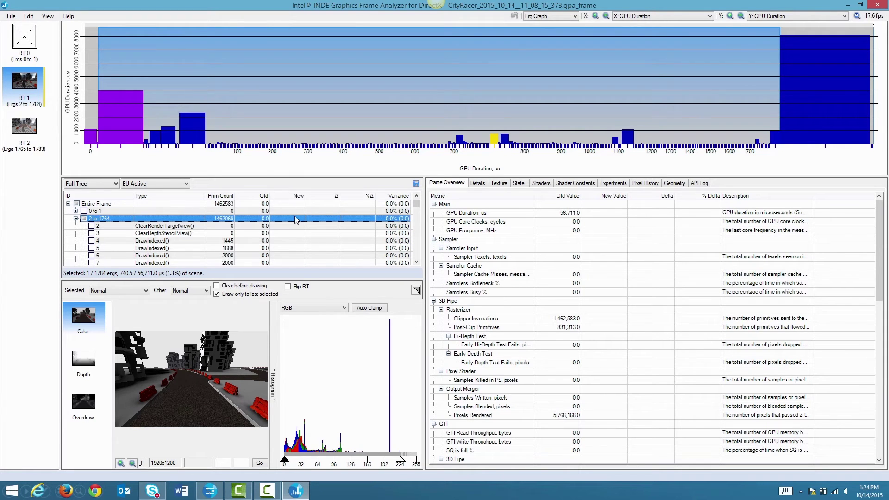
click(174, 185)
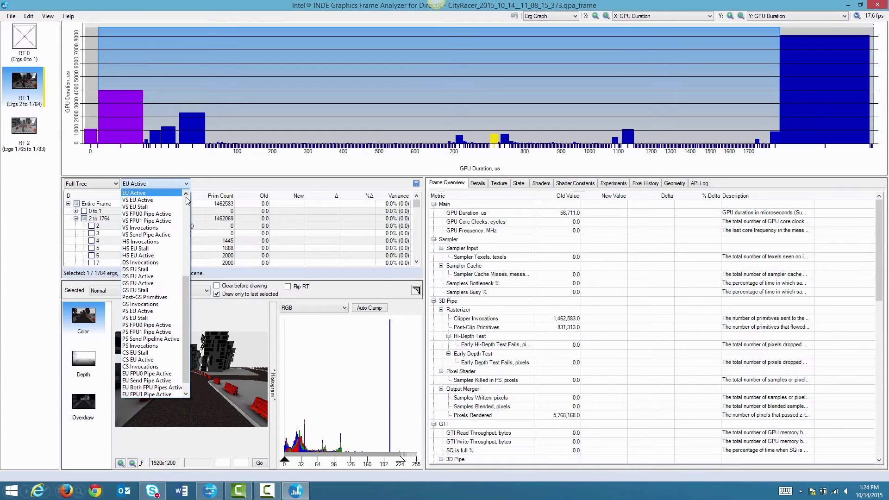
drag(187, 296, 185, 202)
click(171, 193)
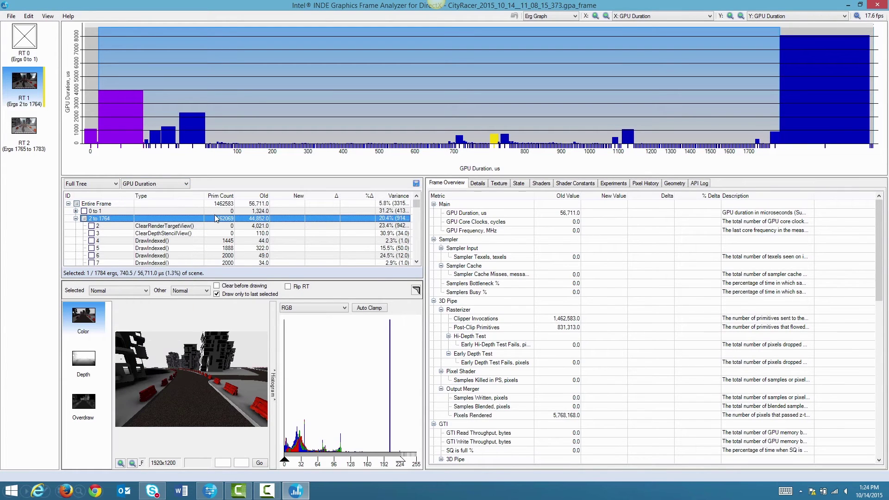
Step: Open the API Details window and move it higher over the erg graph
click(44, 19)
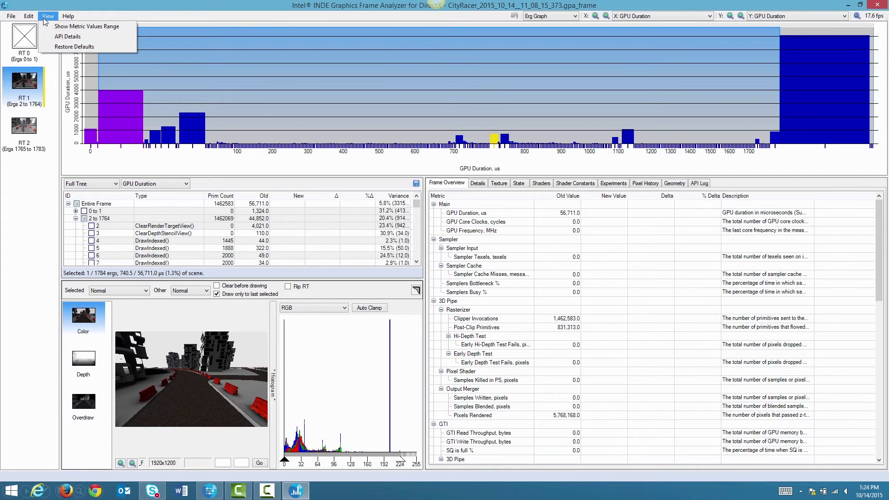
click(65, 38)
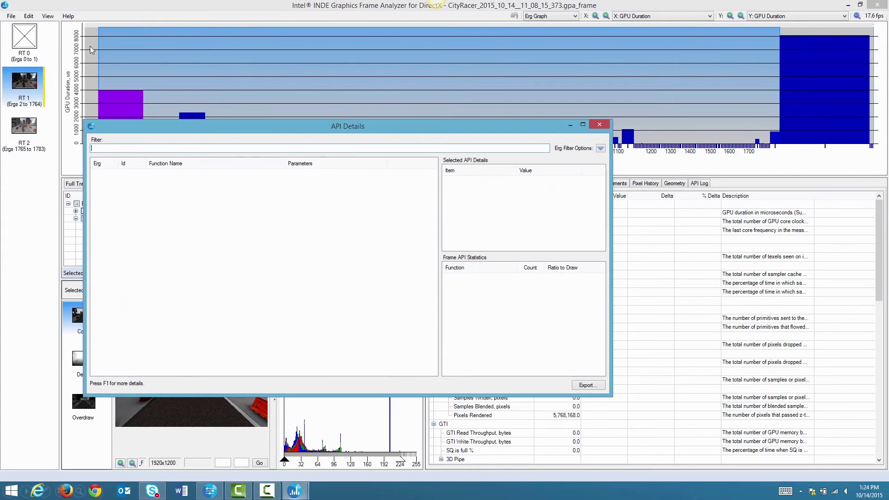
drag(428, 127, 486, 74)
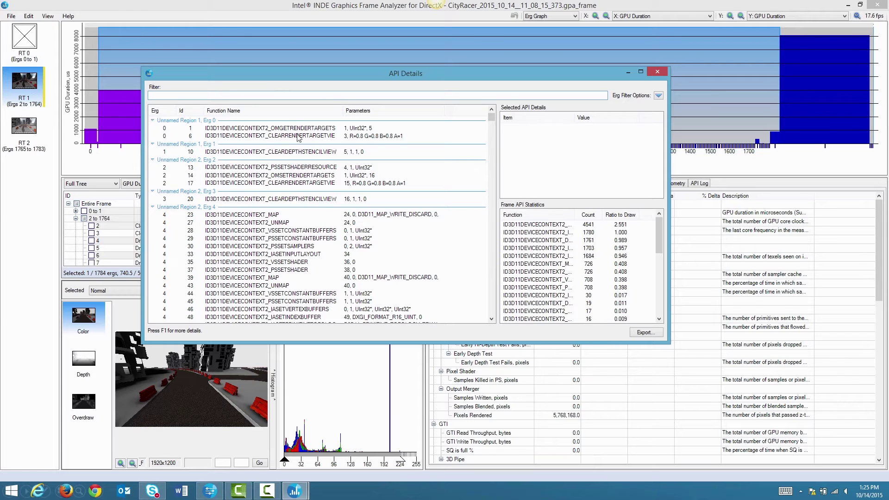
Step: Inspect the parameters of Erg 0's get-render-targets and clear-render-target calls, and widen the API Details window for the frame API statistics
click(225, 129)
click(226, 136)
click(226, 129)
click(226, 135)
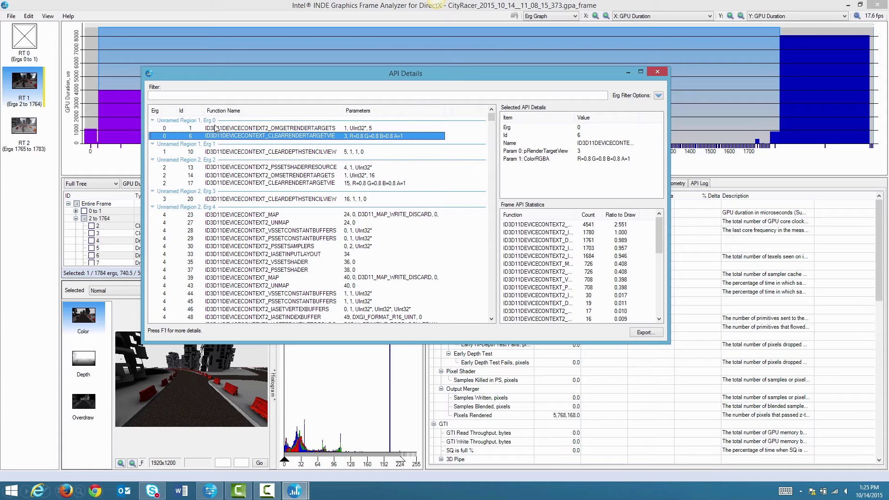
click(234, 128)
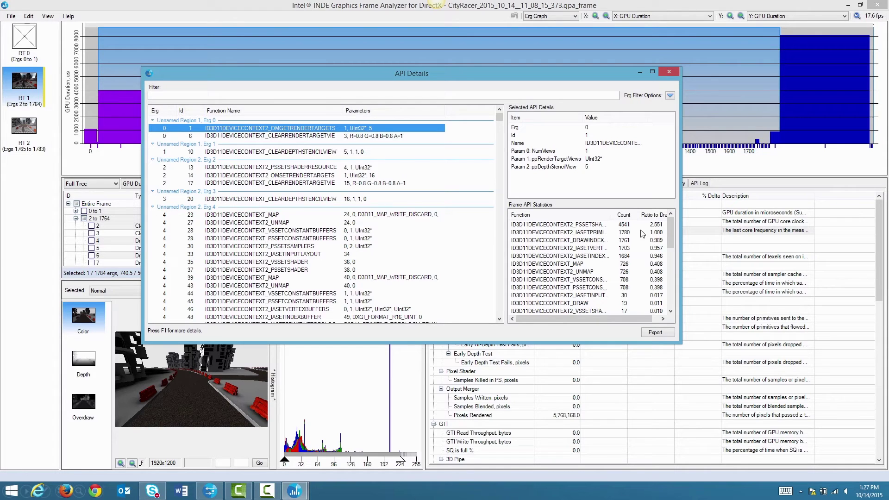
drag(679, 249, 737, 250)
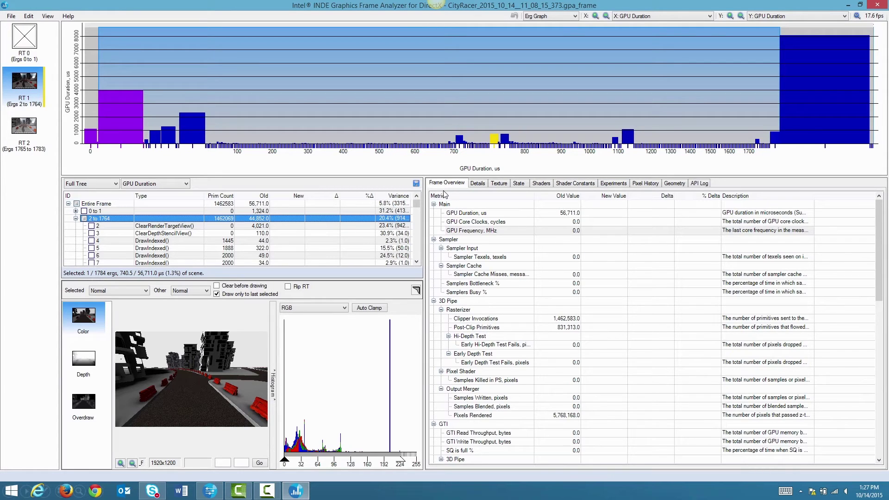
Step: Examine the whole-frame metrics in the Frame Overview, including Sampler Texels and GPU Duration
scroll(574, 282, down, 1)
scroll(574, 281, up, 1)
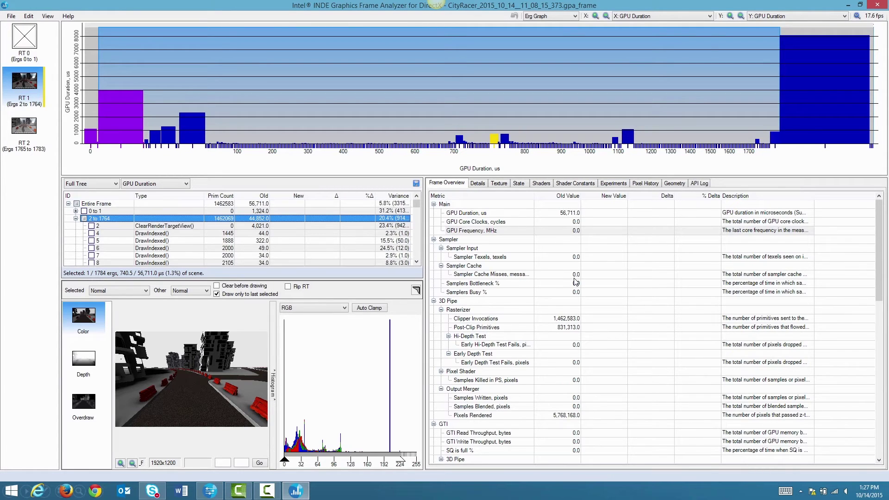
click(533, 253)
click(506, 217)
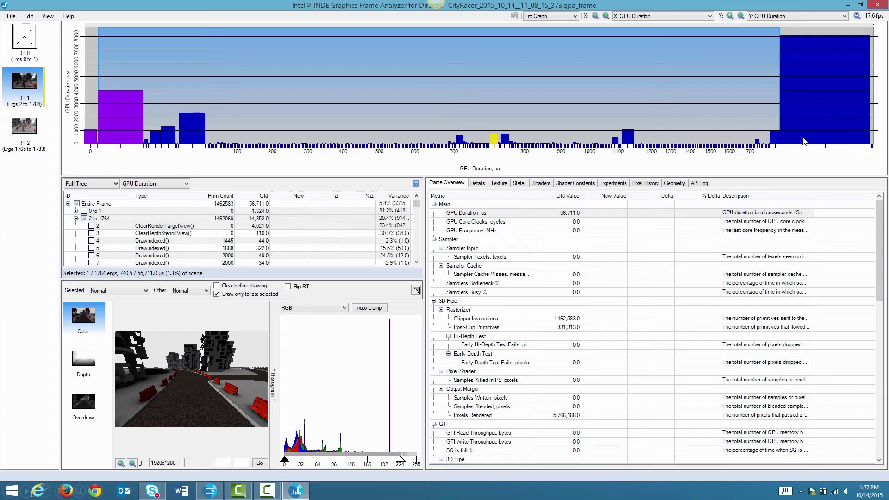
Step: Show the Details metrics for the short erg bar just past 1700 and review them down to the pixel shader group
mouse_move(803, 141)
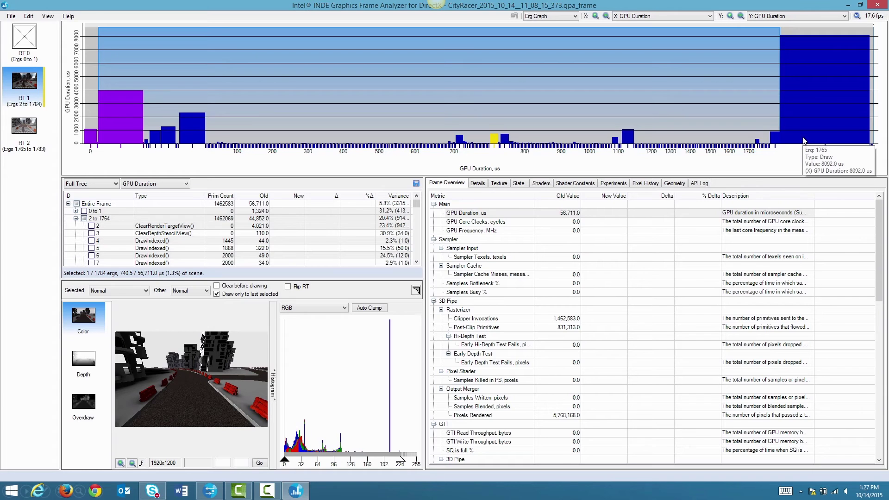
click(477, 183)
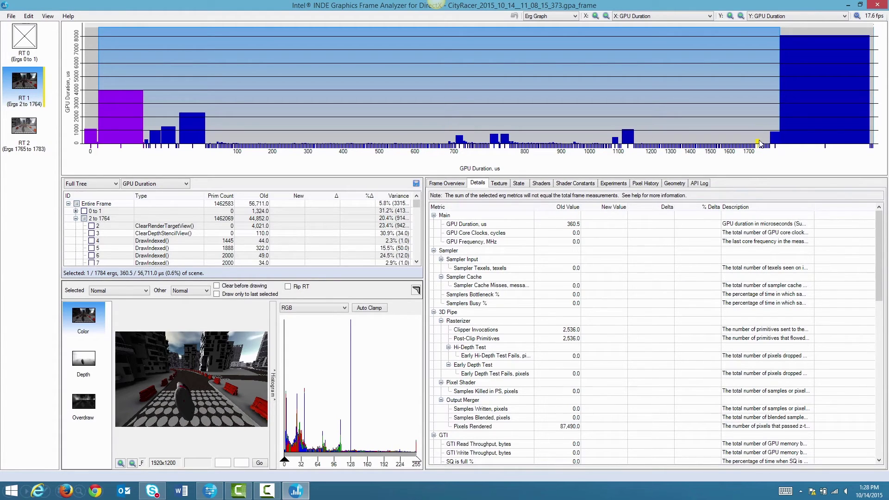
mouse_move(759, 142)
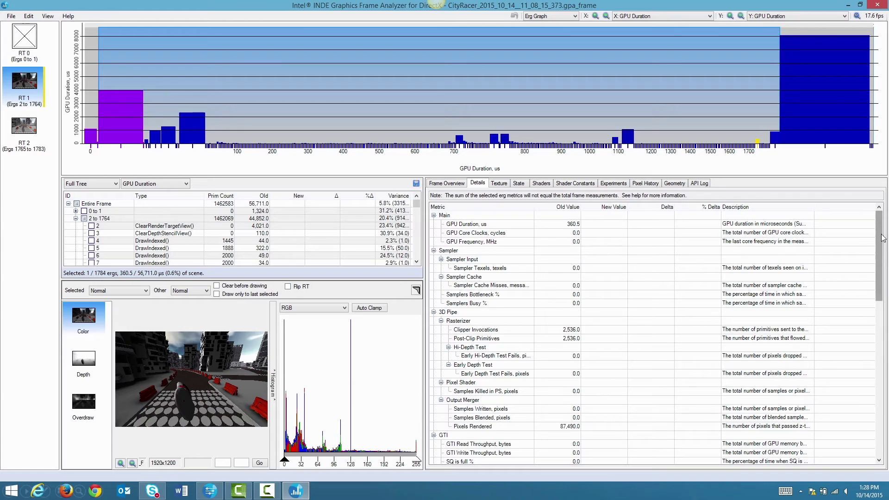
drag(882, 239, 886, 384)
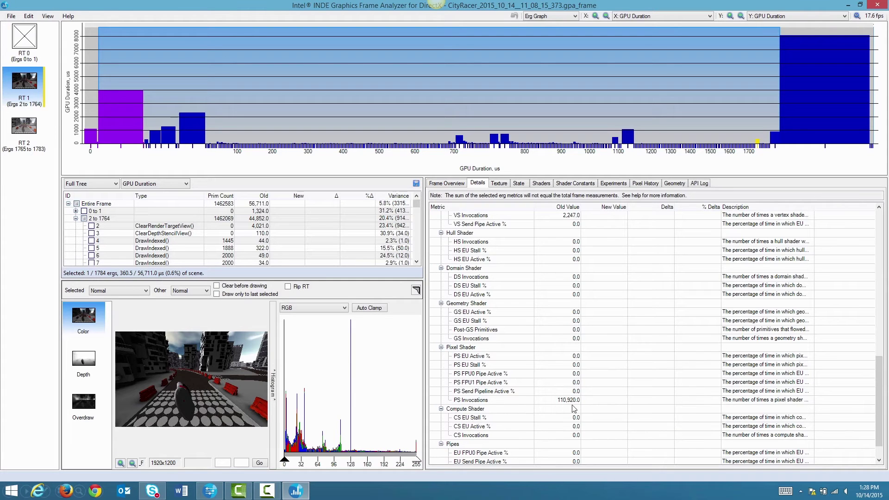
drag(879, 371, 878, 214)
Step: Show the textures bound to the selected erg and view the first one at mip level 5
click(500, 184)
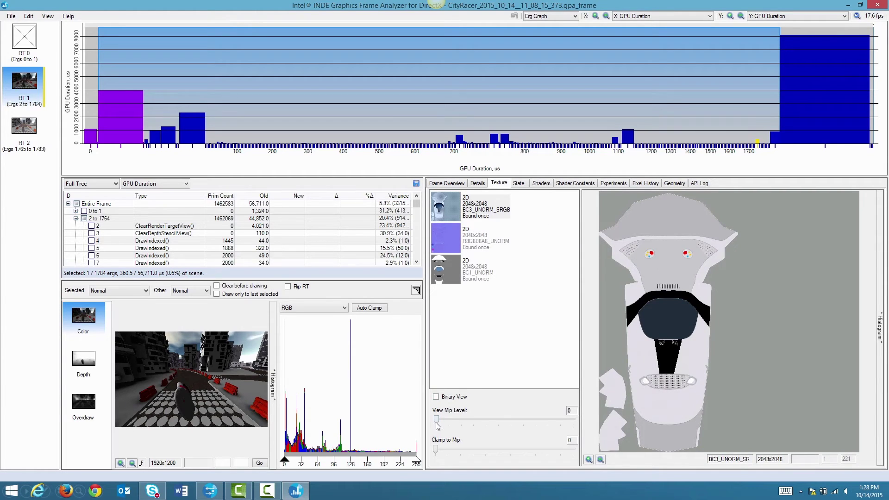
drag(436, 421, 497, 421)
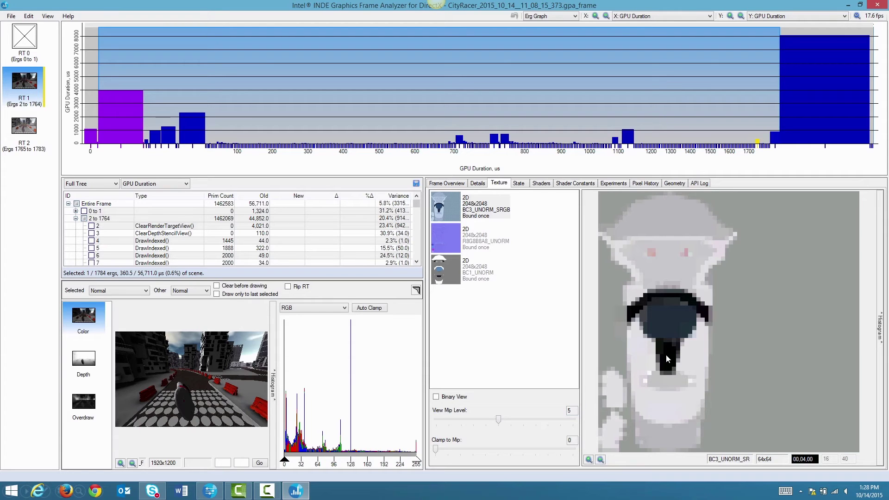
Step: Show the selected erg's pixel shader sampler states and expand SamplerState00 to review its settings
click(520, 184)
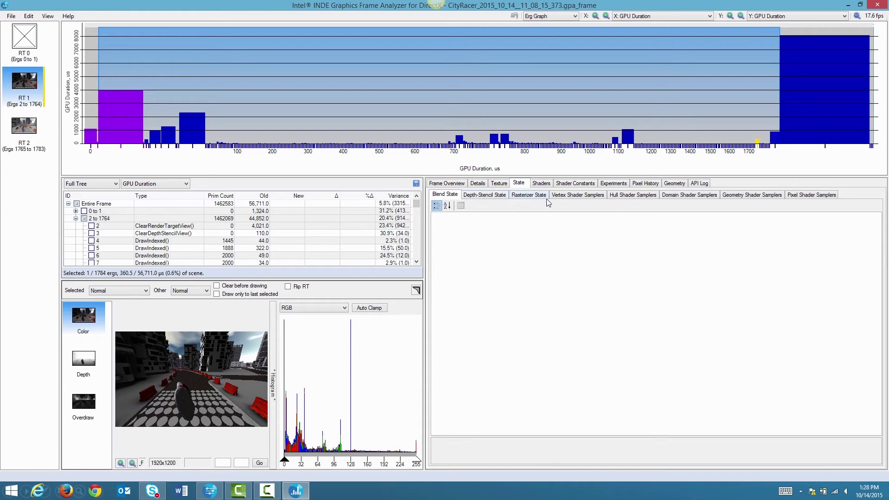
click(807, 196)
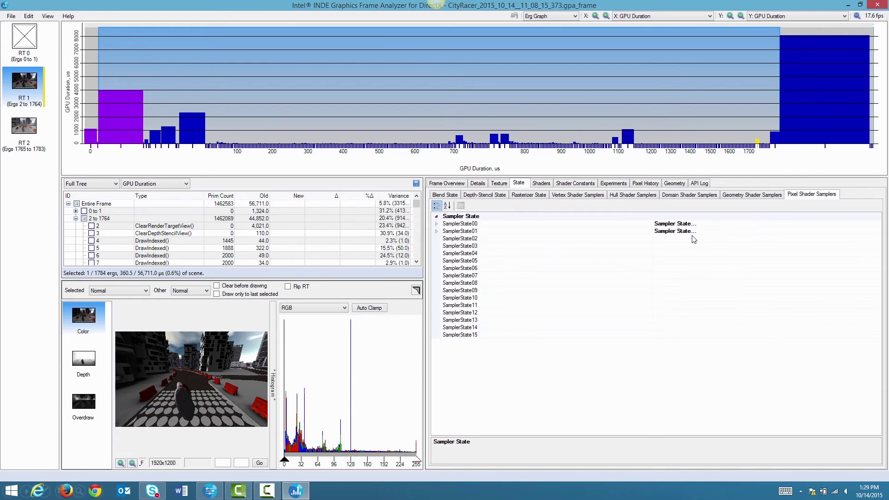
click(434, 226)
click(435, 224)
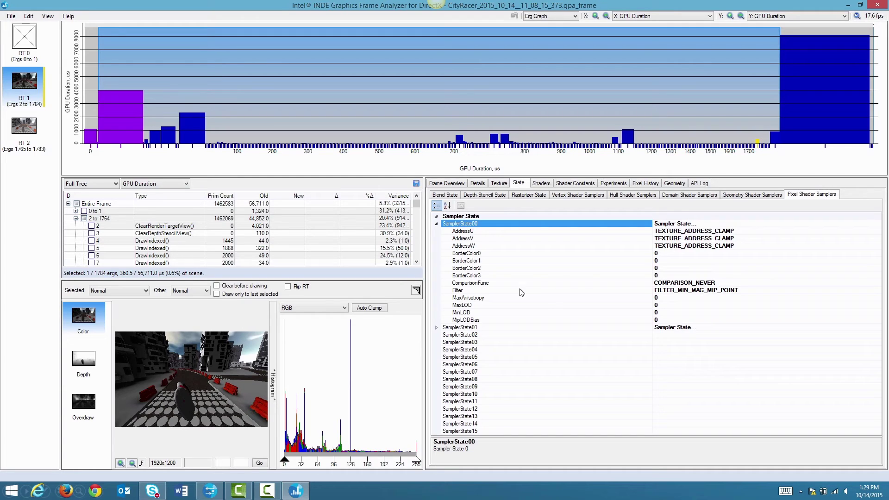
Step: Show the shaders of the widest, most GPU-costly erg past 1700 and review the HLSL source of its pixel shader PS:22617
click(540, 183)
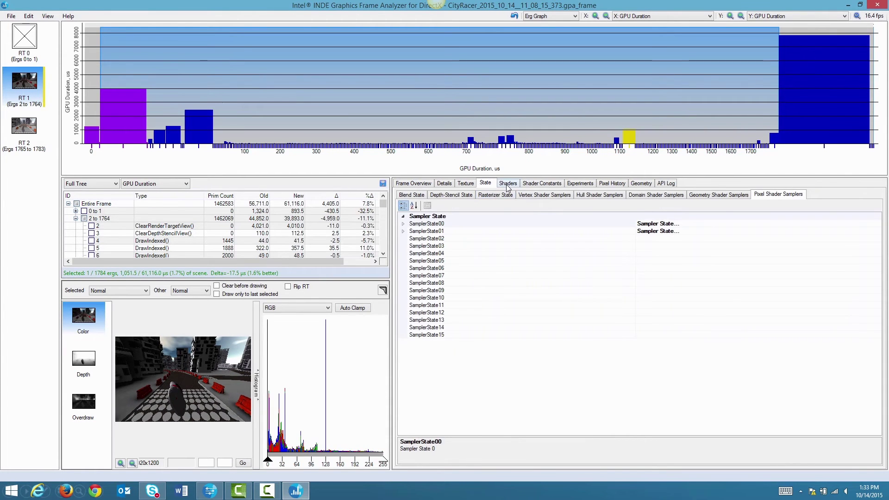
click(507, 184)
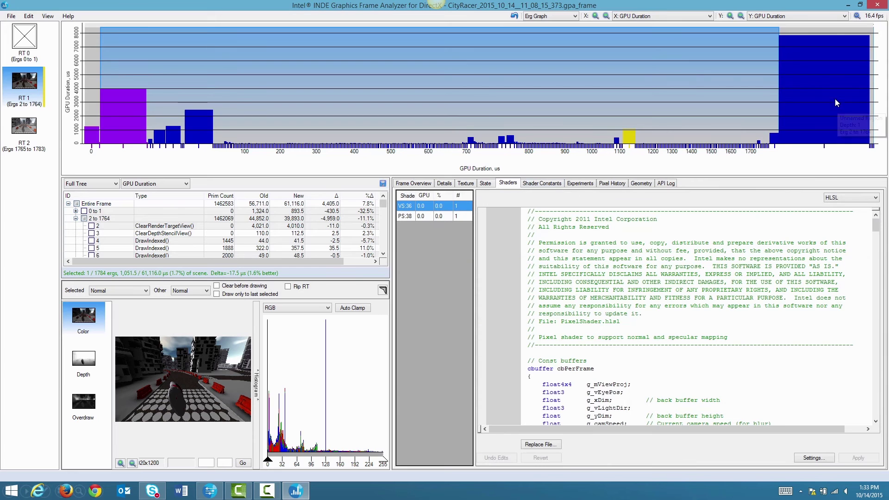
click(821, 79)
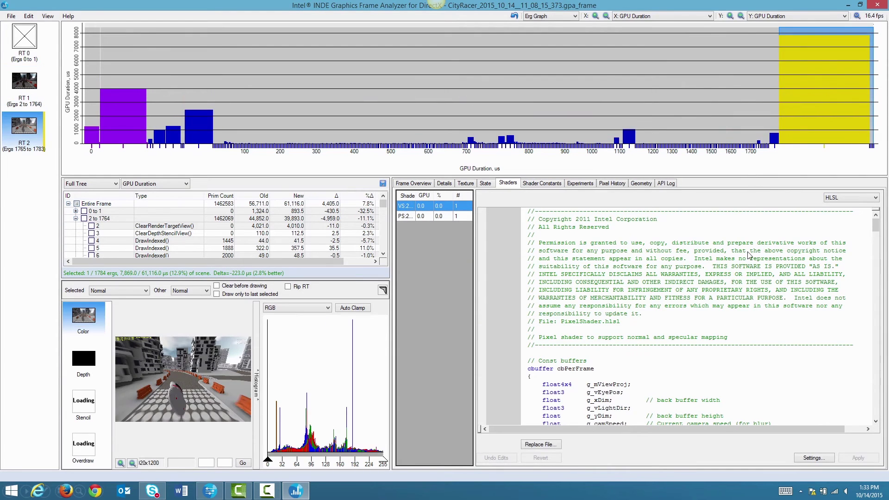
click(406, 217)
drag(476, 245, 504, 247)
scroll(873, 225, down, 15)
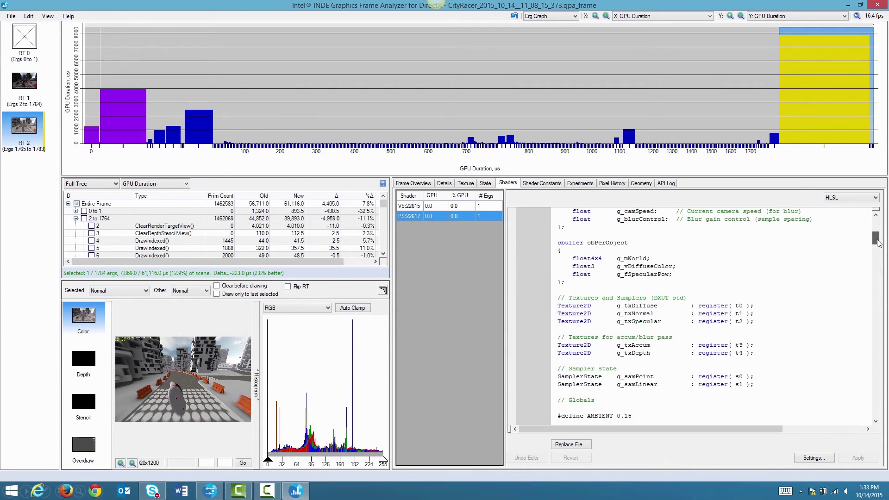
Step: View the pixel shader code as IL Assembly and switch it back to HLSL
click(861, 198)
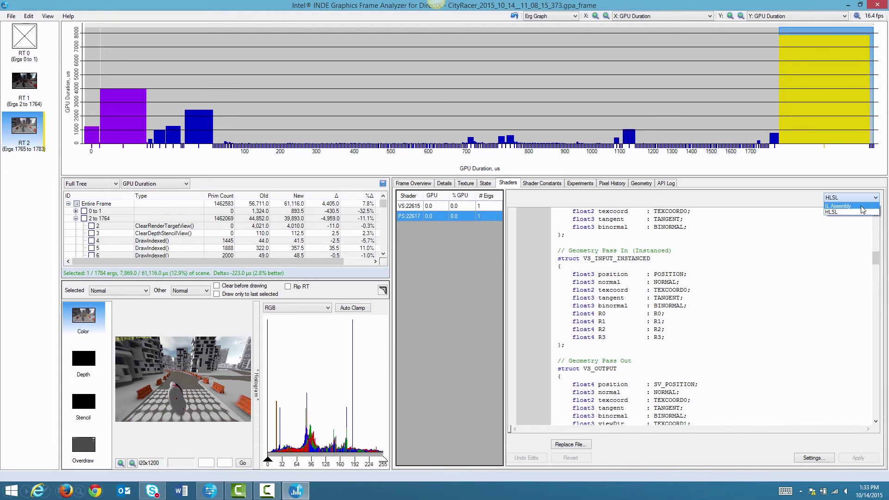
click(862, 211)
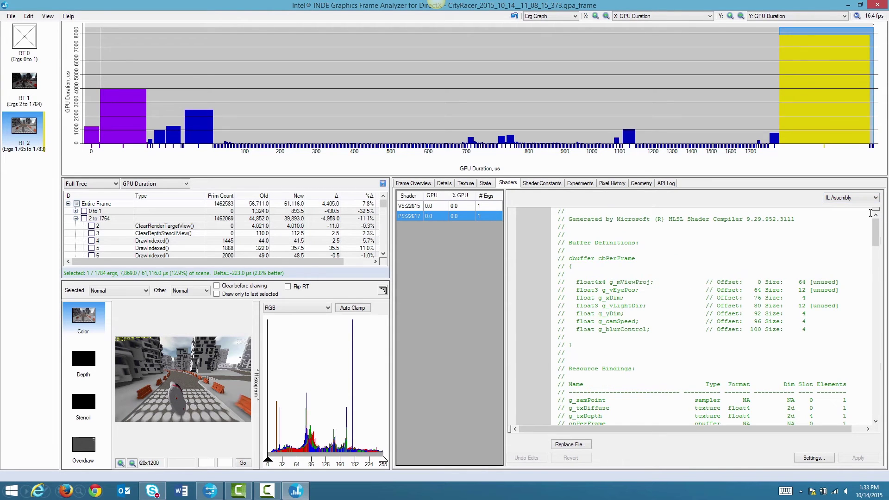
click(861, 198)
click(861, 205)
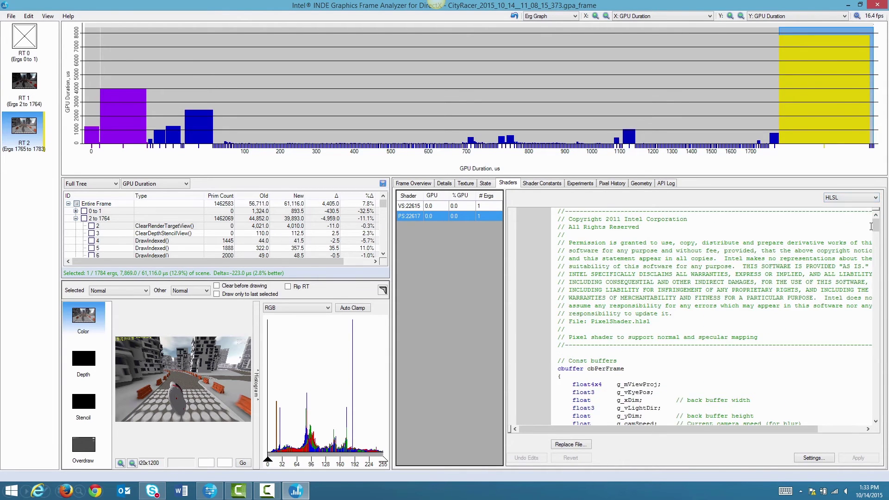
Step: Apply a test edit that makes the PS_RadialBlur pixel shader return float4(1,0,0,1), and revert it
drag(876, 227, 885, 379)
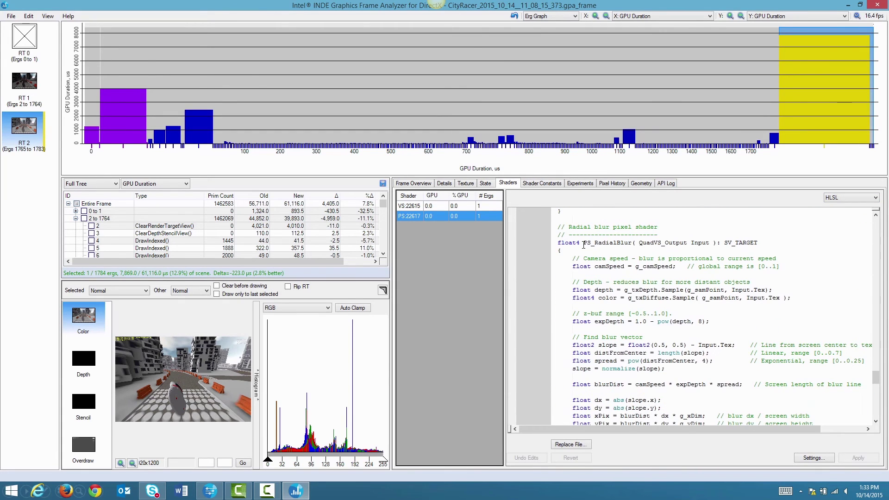
scroll(647, 298, down, 2)
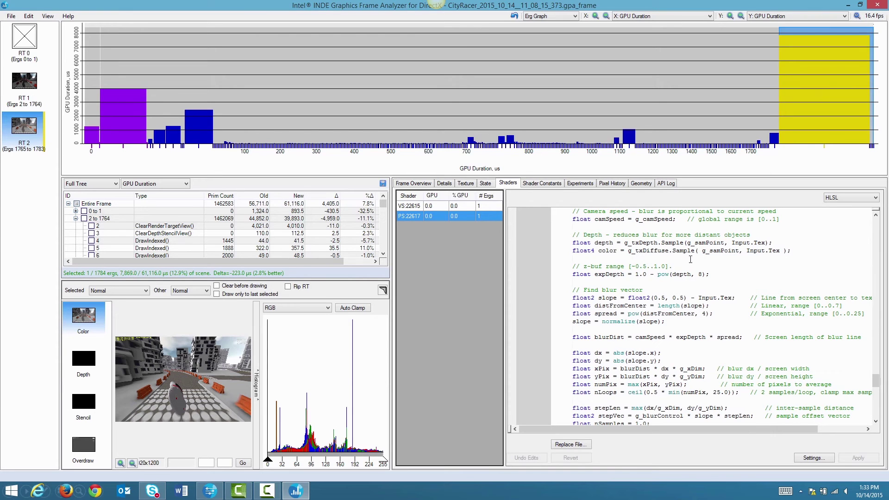
scroll(718, 285, down, 8)
drag(599, 329, 659, 330)
key(Delete)
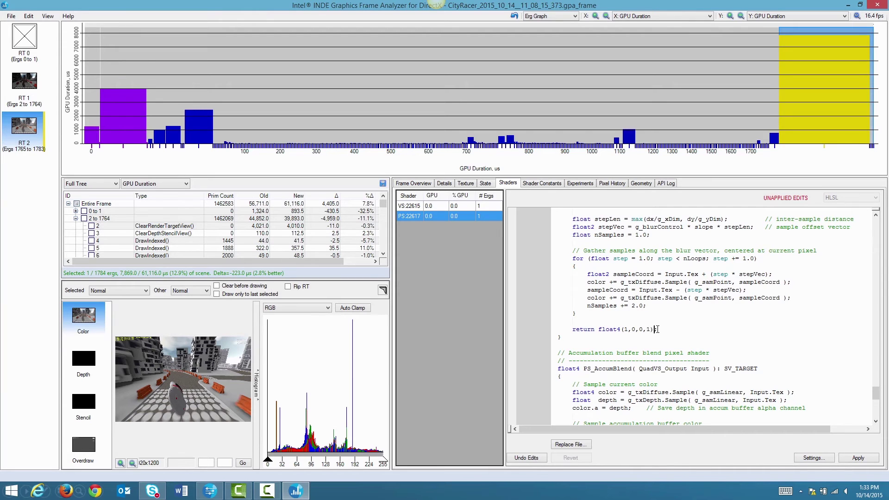
click(858, 457)
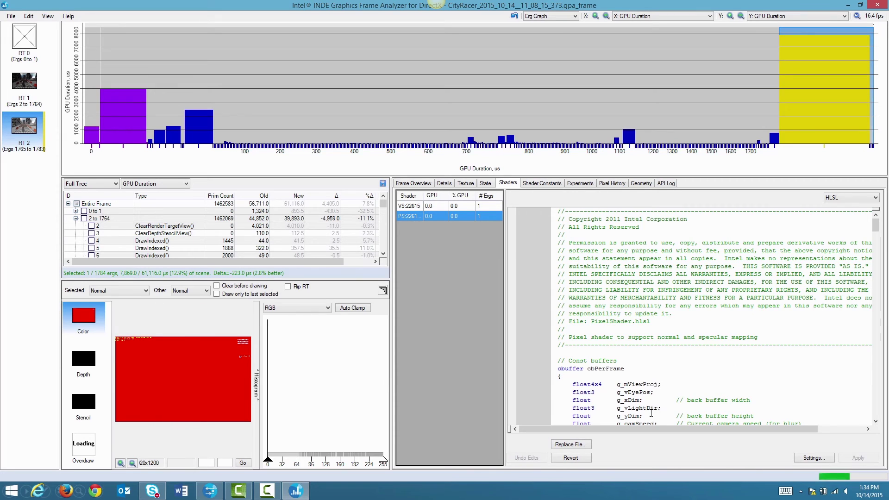
click(570, 458)
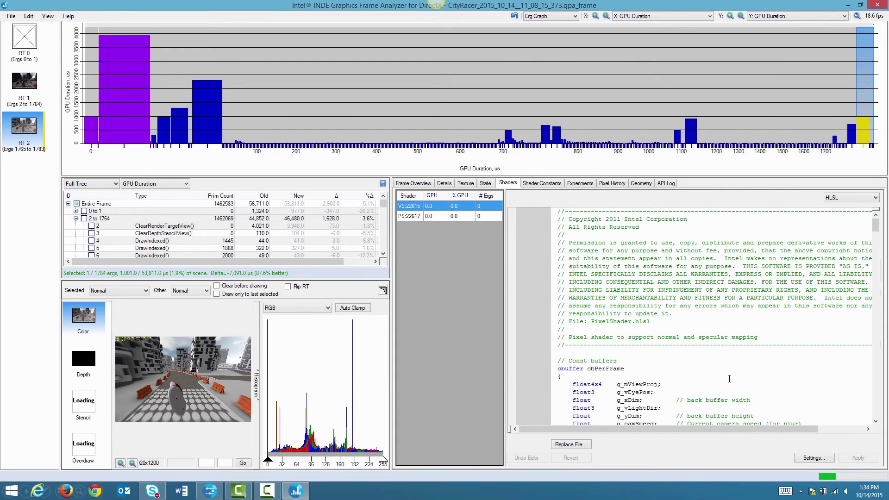
Step: Show the selected erg's shader constants and its available experiments, with the render target preview widened over the histogram
click(539, 184)
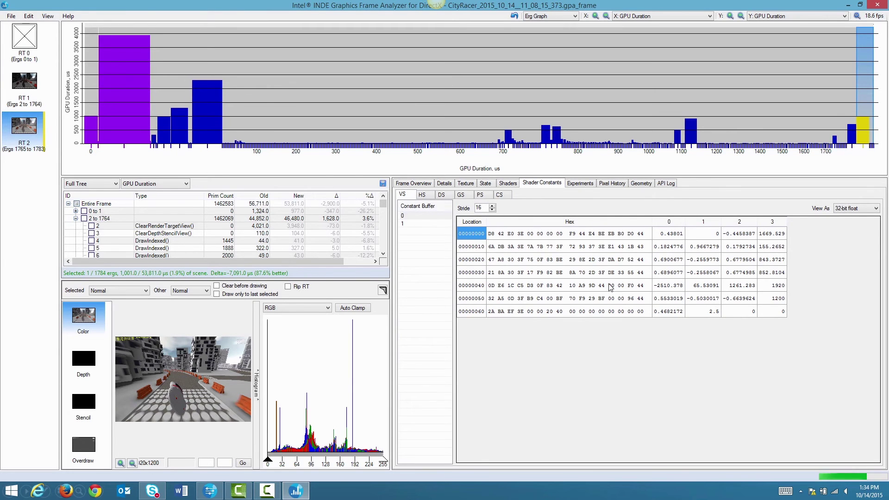
click(585, 185)
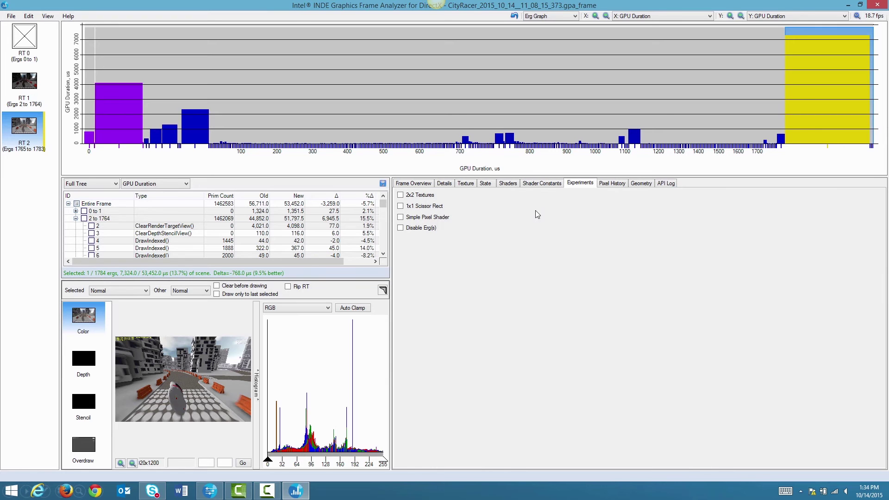
drag(256, 356, 387, 355)
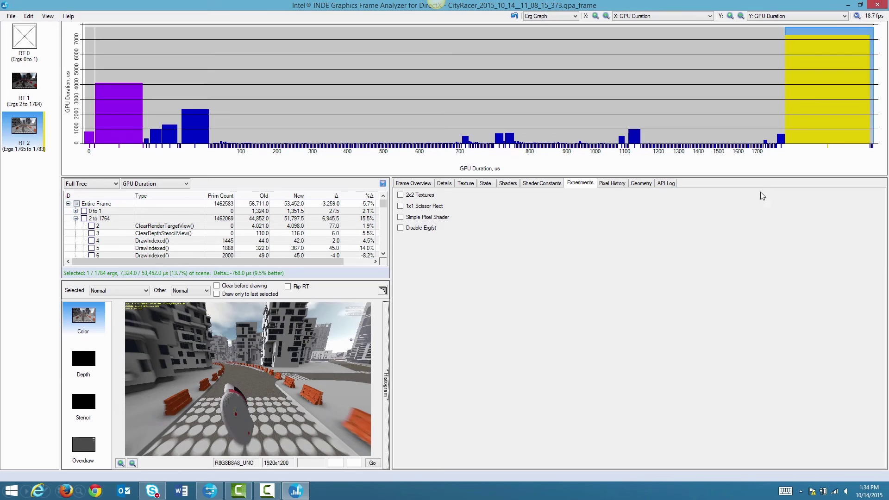
Step: Try the 2x2 Textures and Disable Erg(s) experiments on the short erg bar just past 1700, and turn both off
click(766, 144)
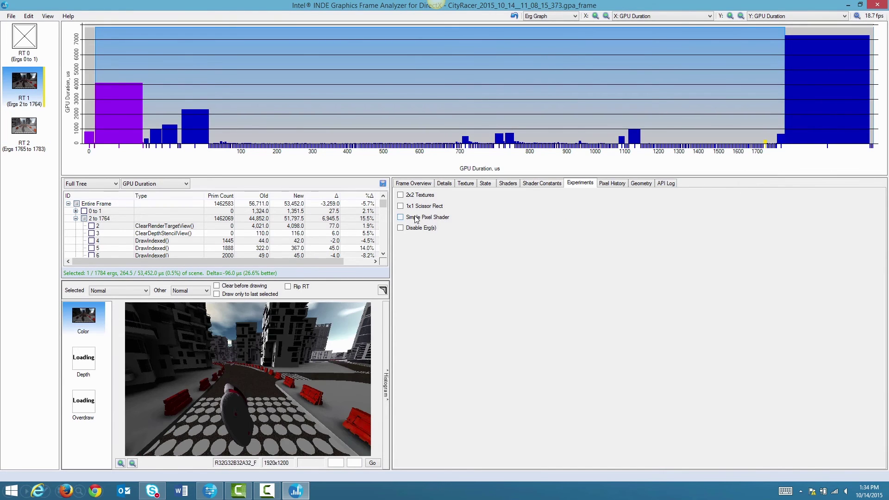
click(401, 194)
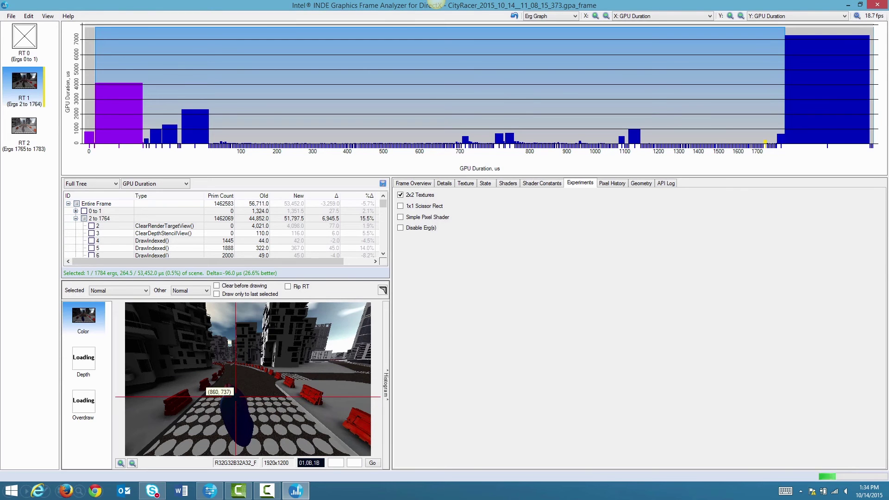
click(401, 195)
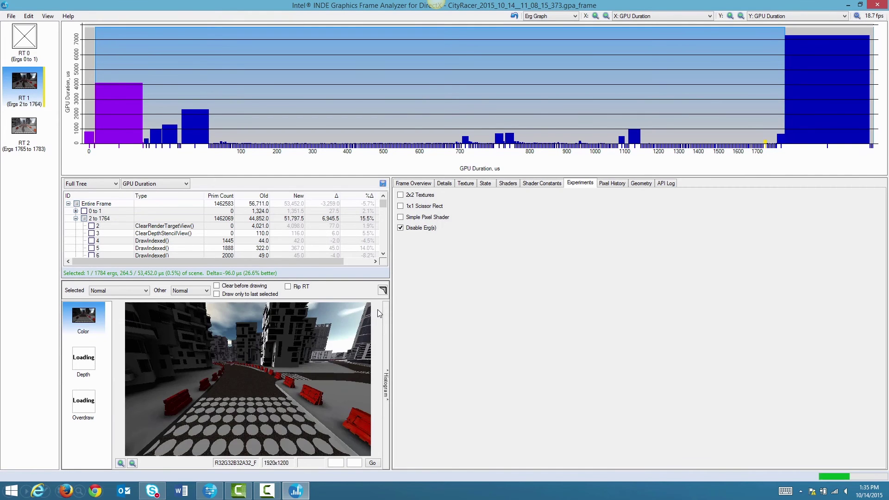
click(312, 221)
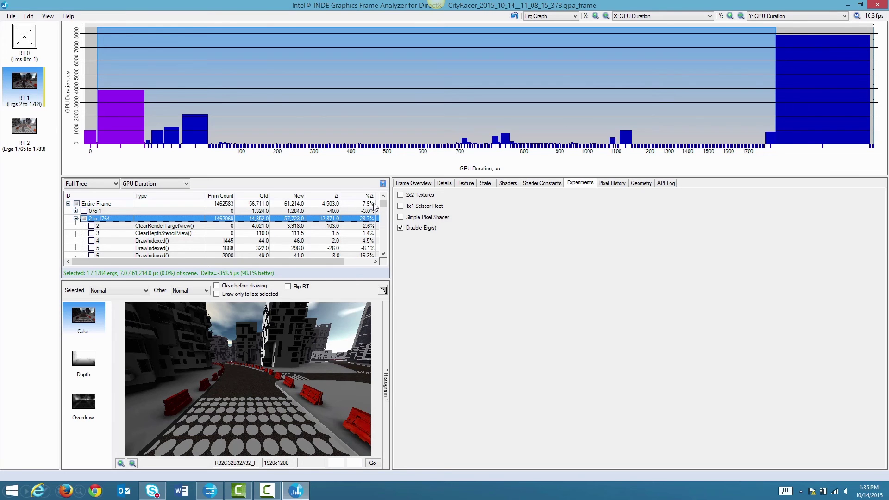
click(400, 228)
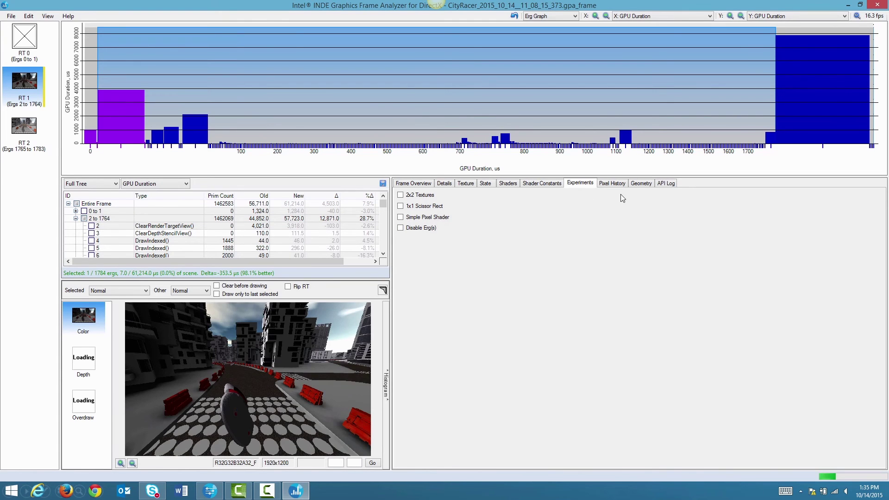
Step: Show the pixel history for pixel (806, 842) on the car and display selected ergs as Highlighted
click(615, 184)
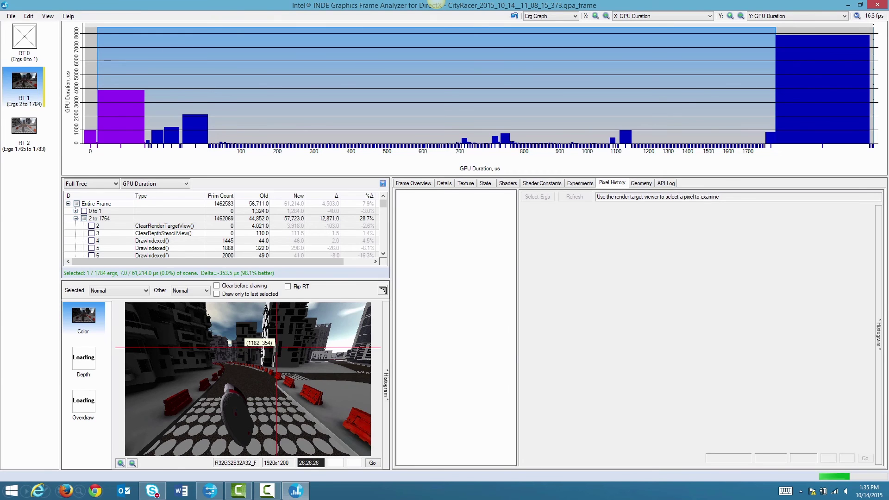
click(230, 401)
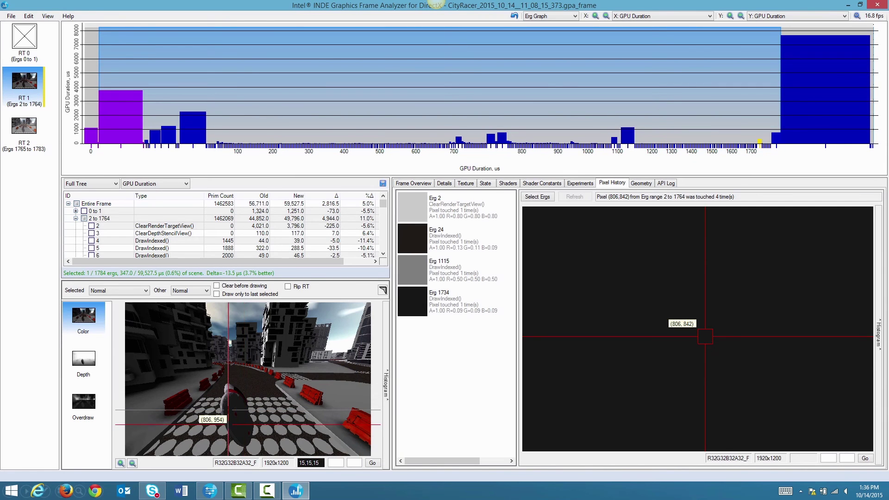
click(452, 217)
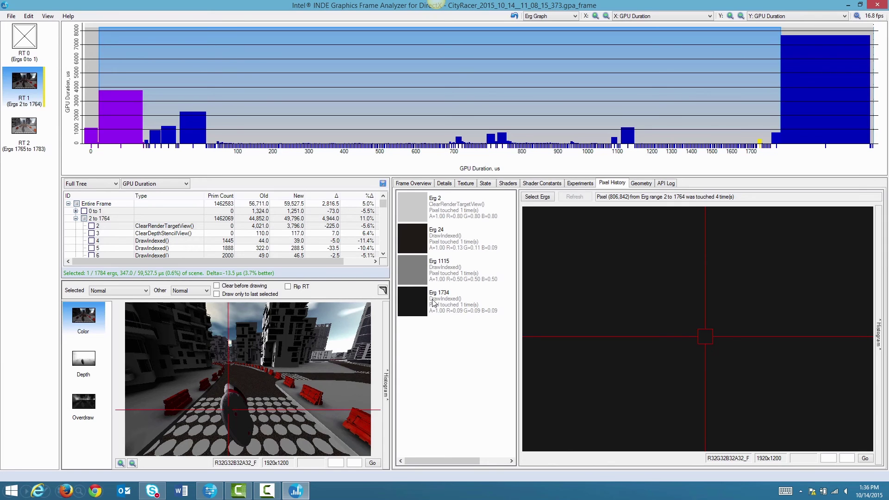
click(128, 290)
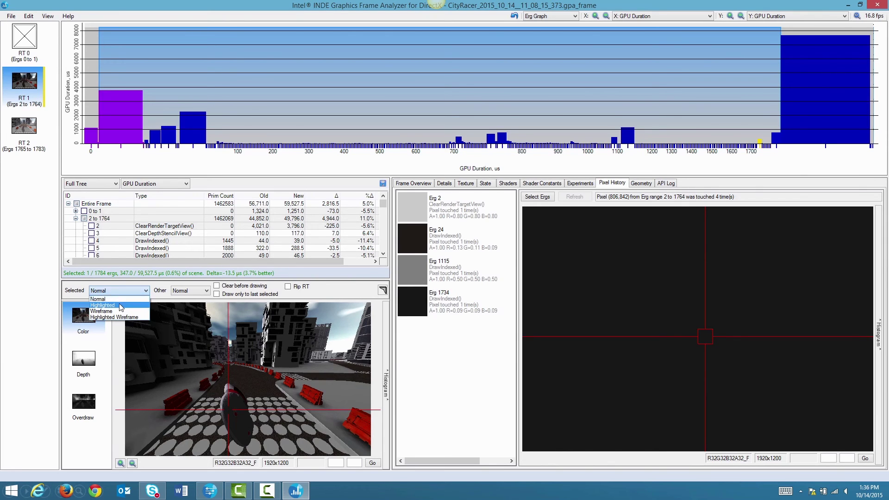
click(121, 306)
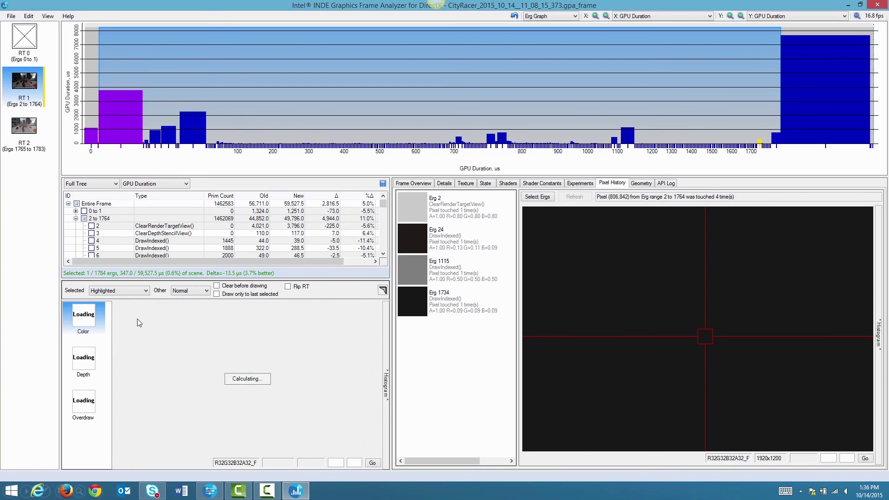
Step: Isolate Erg 24, Erg 1115 and Erg 1734 one after another from the pixel history to see what each draws
right_click(443, 238)
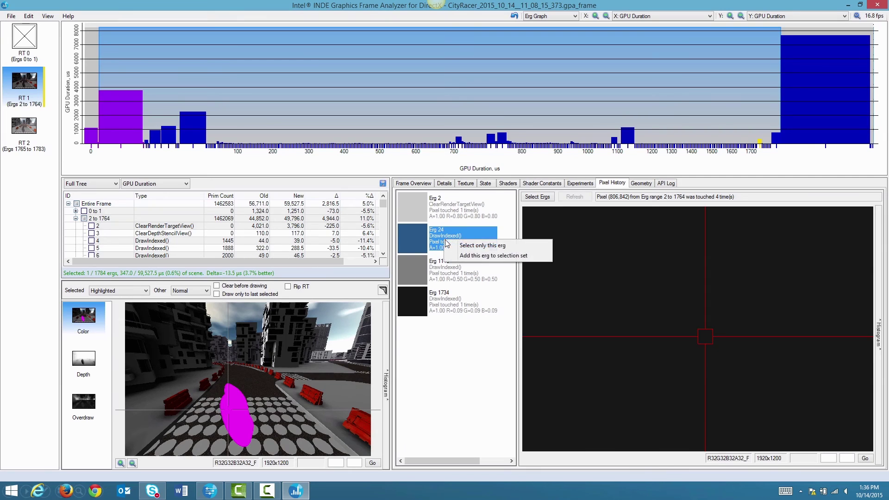
click(483, 246)
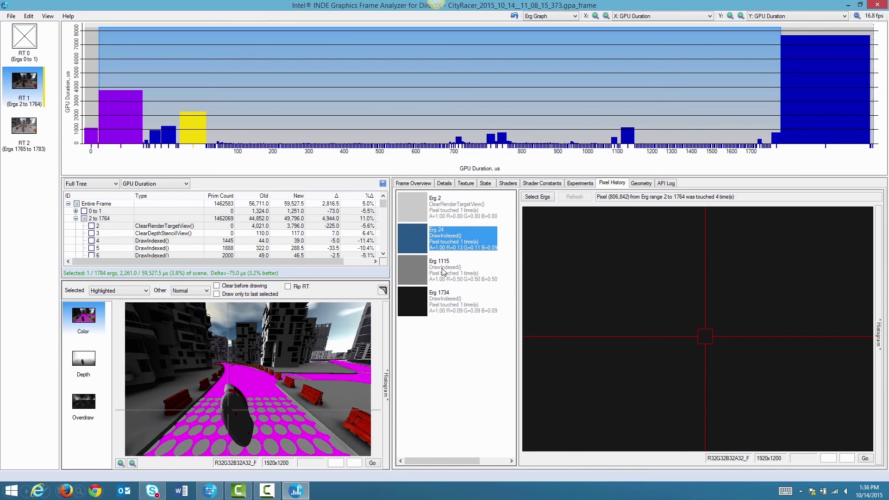
click(443, 272)
right_click(442, 268)
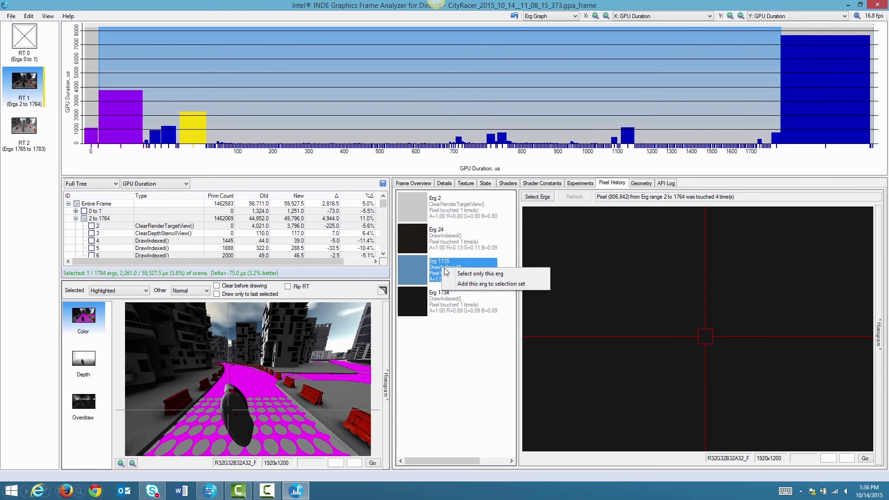
click(479, 273)
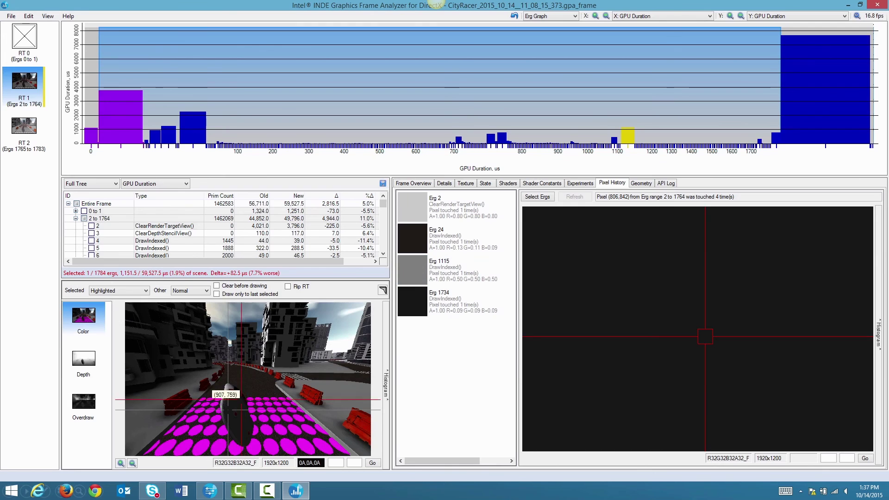
click(442, 310)
right_click(442, 310)
click(466, 315)
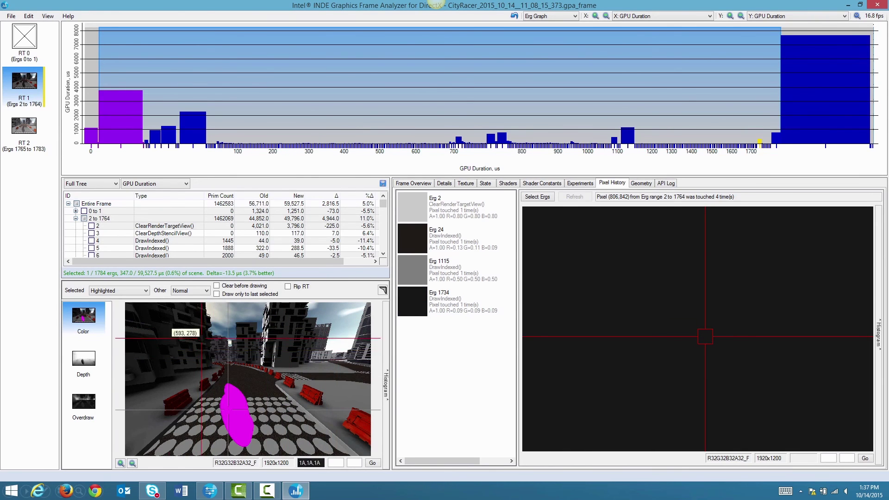
Step: Show the pixel history for the building pixel at (430, 260)
click(181, 335)
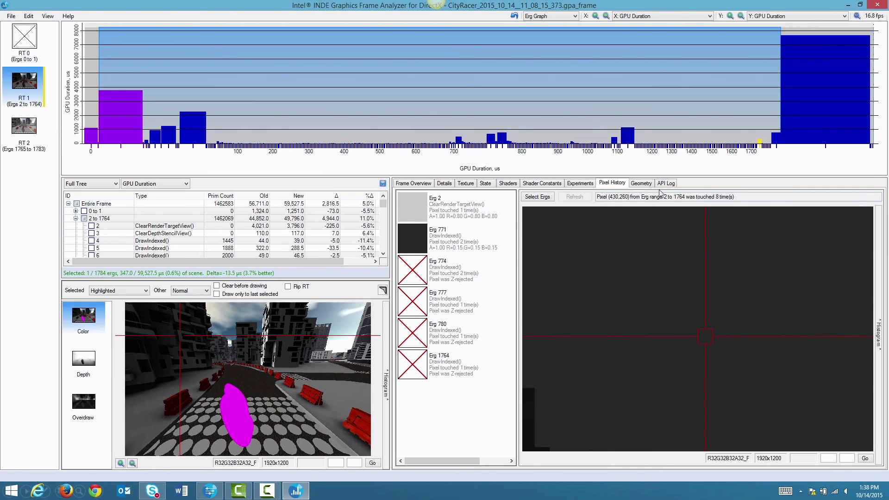
Step: Show the geometry of Erg 1734 from several angles and render the mesh in Solid mode
click(647, 185)
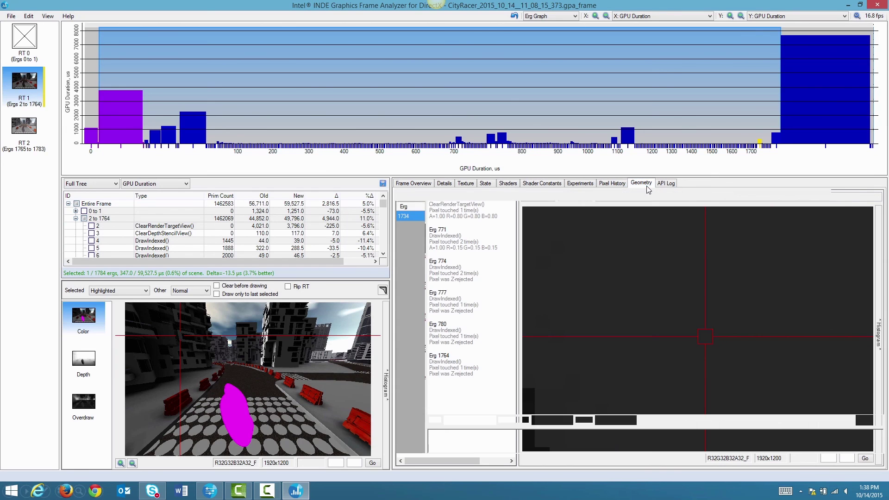
drag(705, 314, 584, 319)
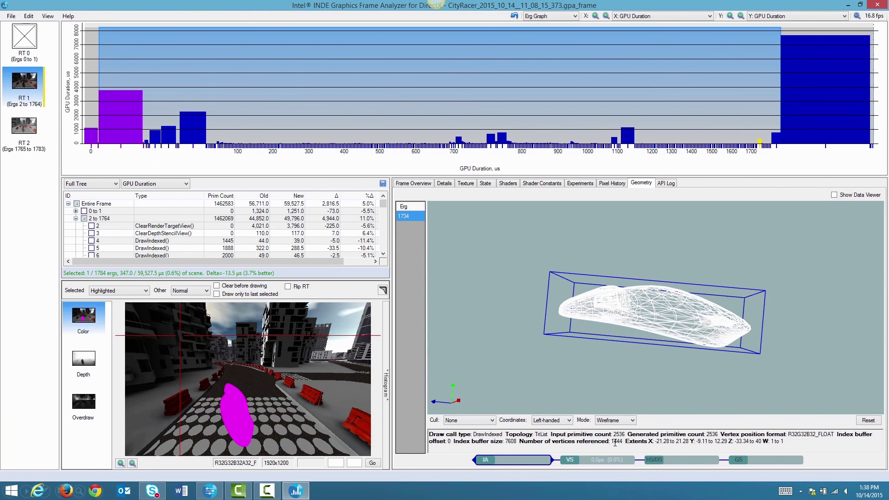
drag(667, 329, 545, 382)
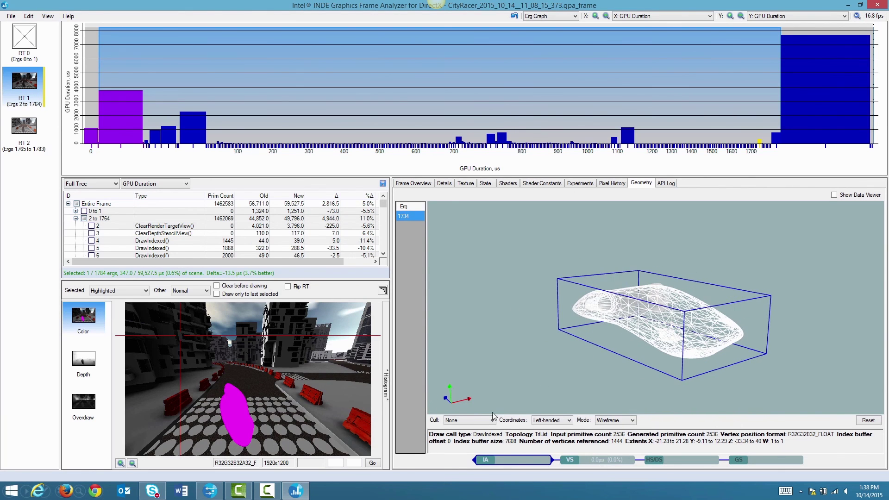
click(622, 421)
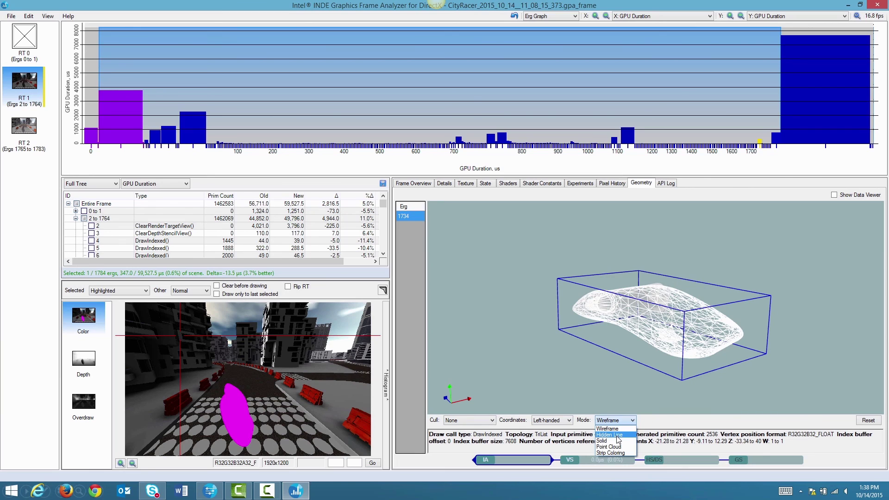
click(617, 441)
Step: View the Erg 1734 mesh in Point Cloud and Strip Coloring modes from other angles, and return it to Wireframe
click(619, 420)
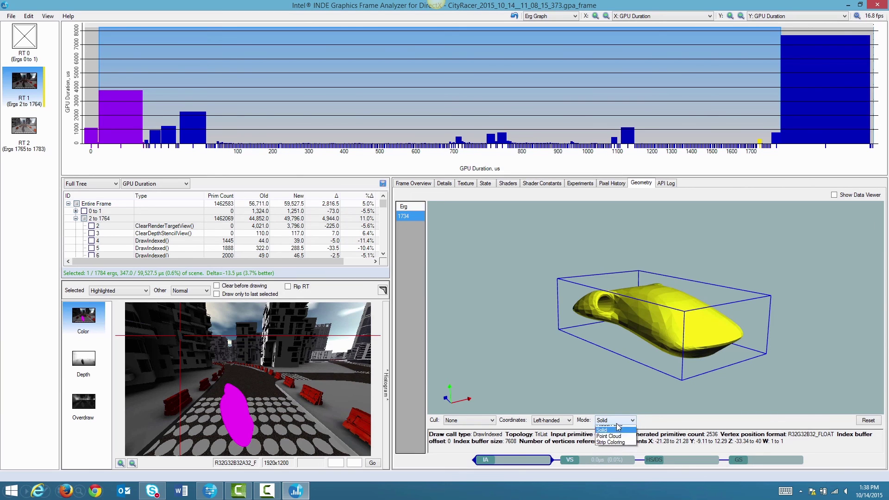
click(621, 447)
drag(660, 408, 607, 403)
click(619, 421)
click(620, 453)
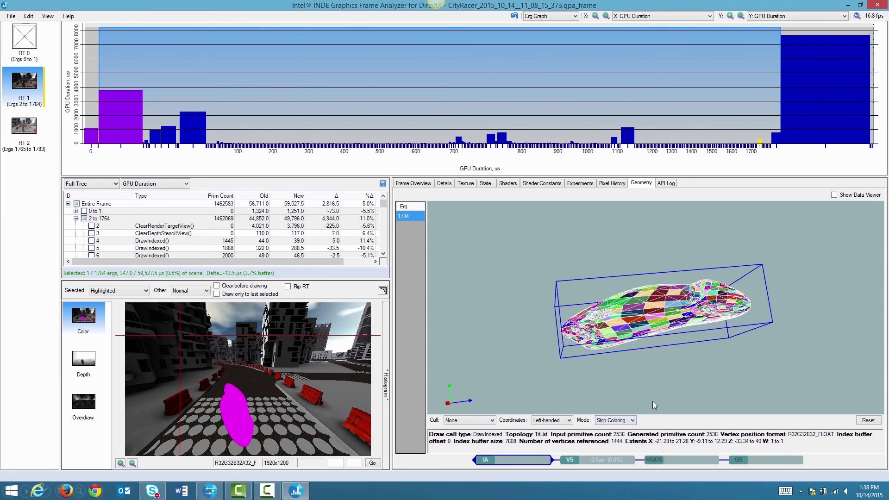
drag(636, 317, 662, 330)
click(629, 421)
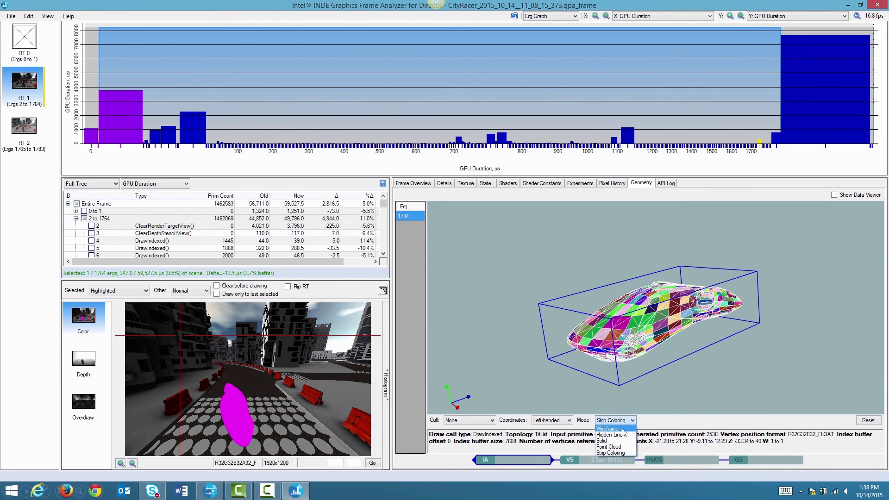
click(618, 428)
Step: Check the geometry export dialog for the Erg 1734 mesh and cancel it without saving
right_click(618, 309)
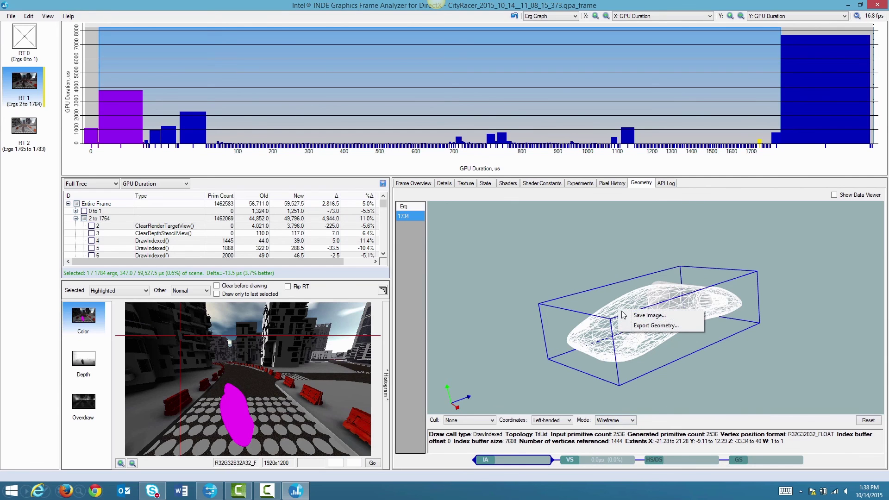
click(653, 326)
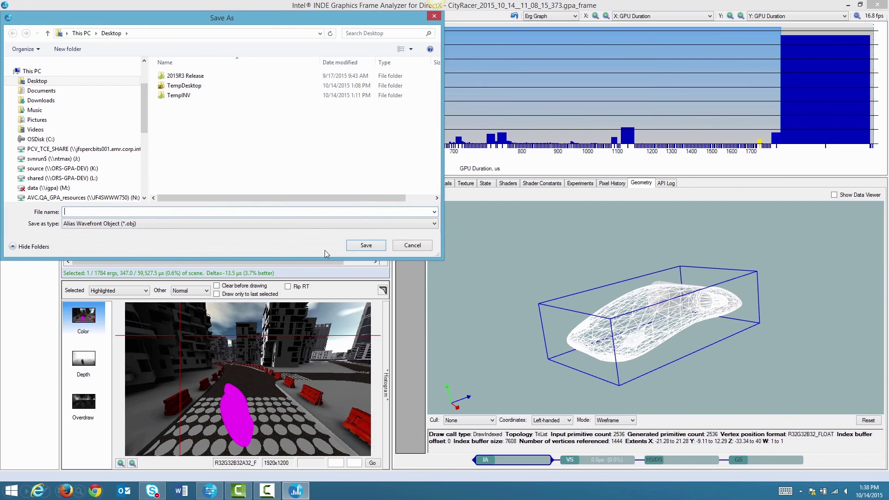
click(412, 246)
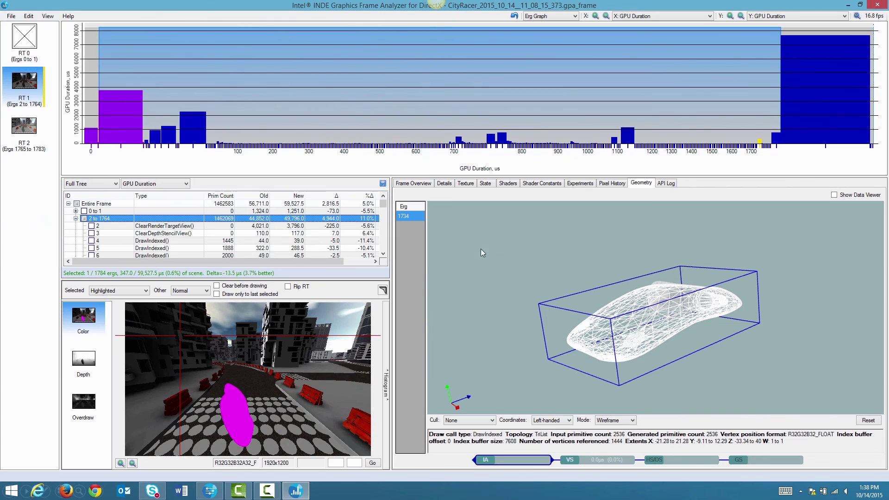
Step: Show the API log for Erg 1734 and expand its DrawIndexed entry to examine the underlying Direct3D calls
click(672, 183)
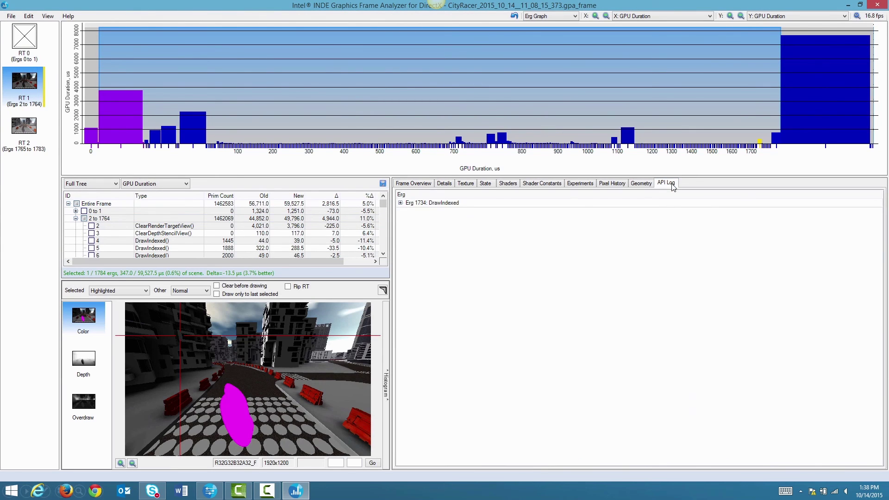
click(400, 203)
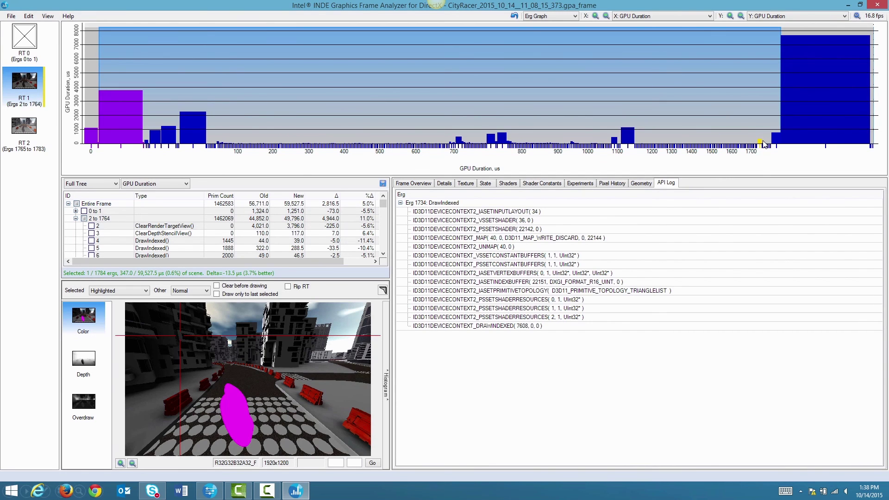
mouse_move(763, 144)
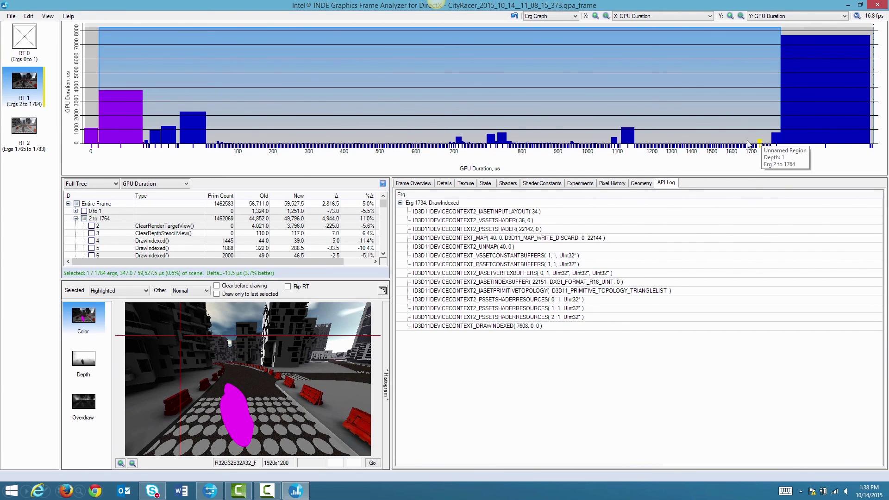